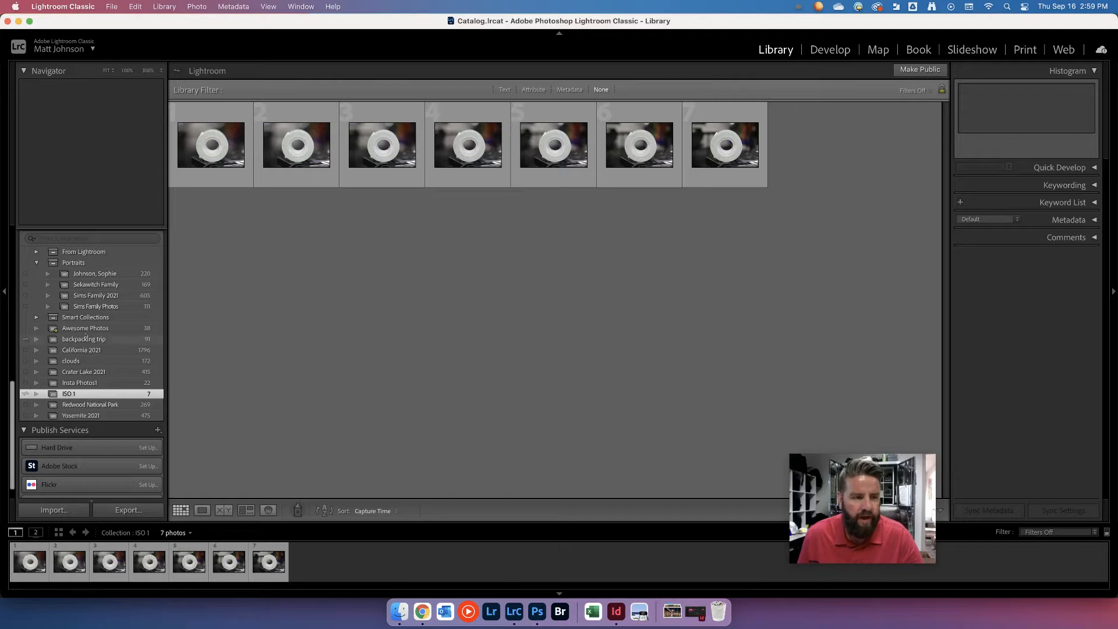
key(super+a)
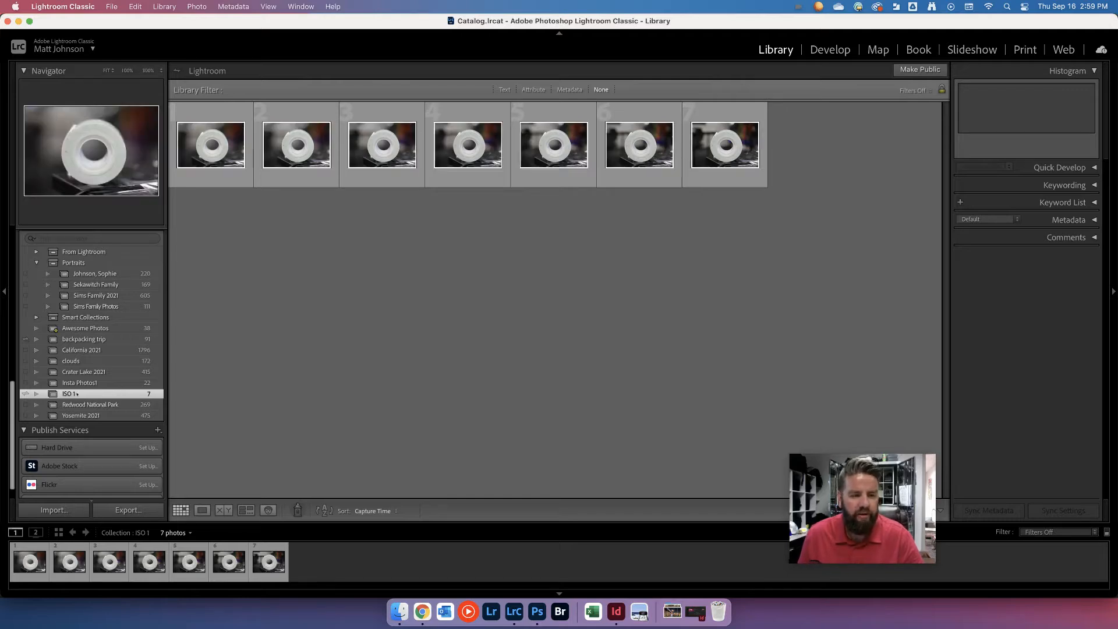
click(274, 210)
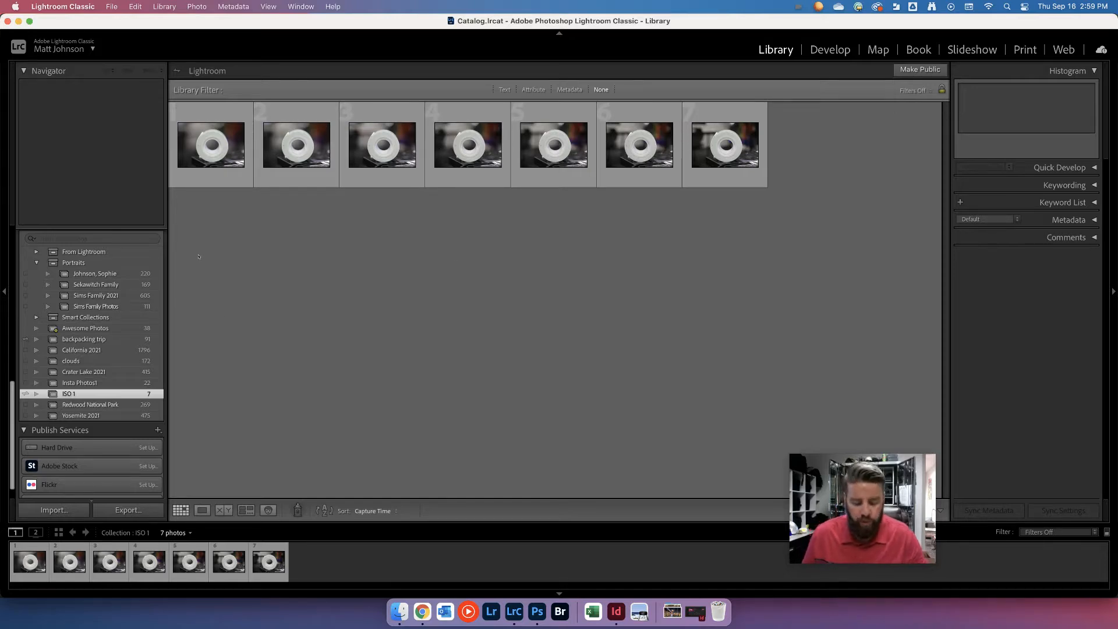
key(super+a)
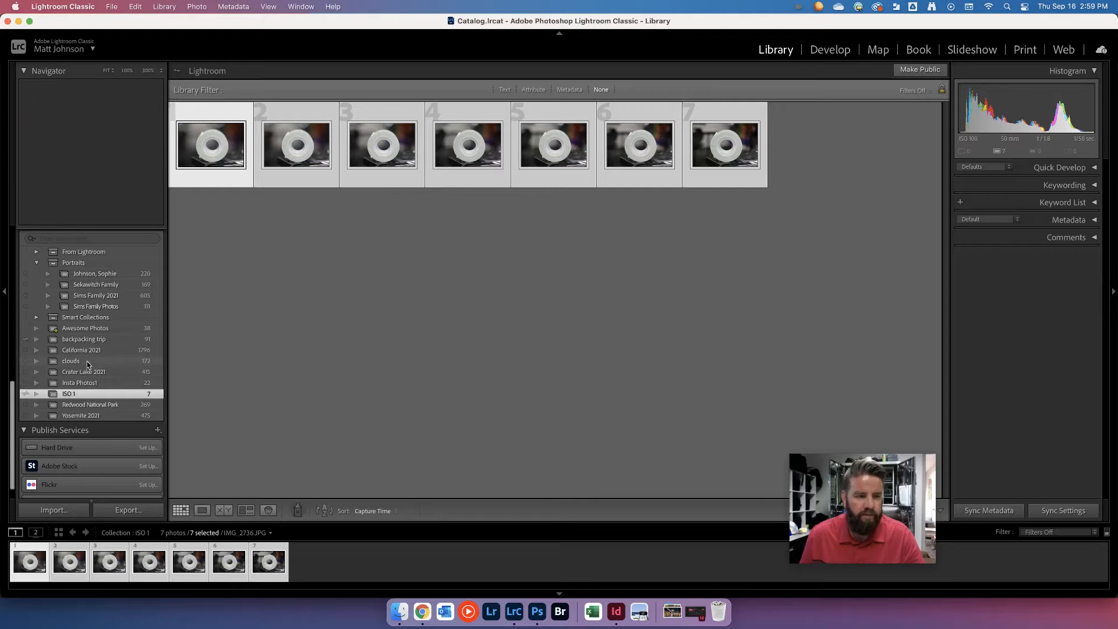
scroll(87, 372, up, 5)
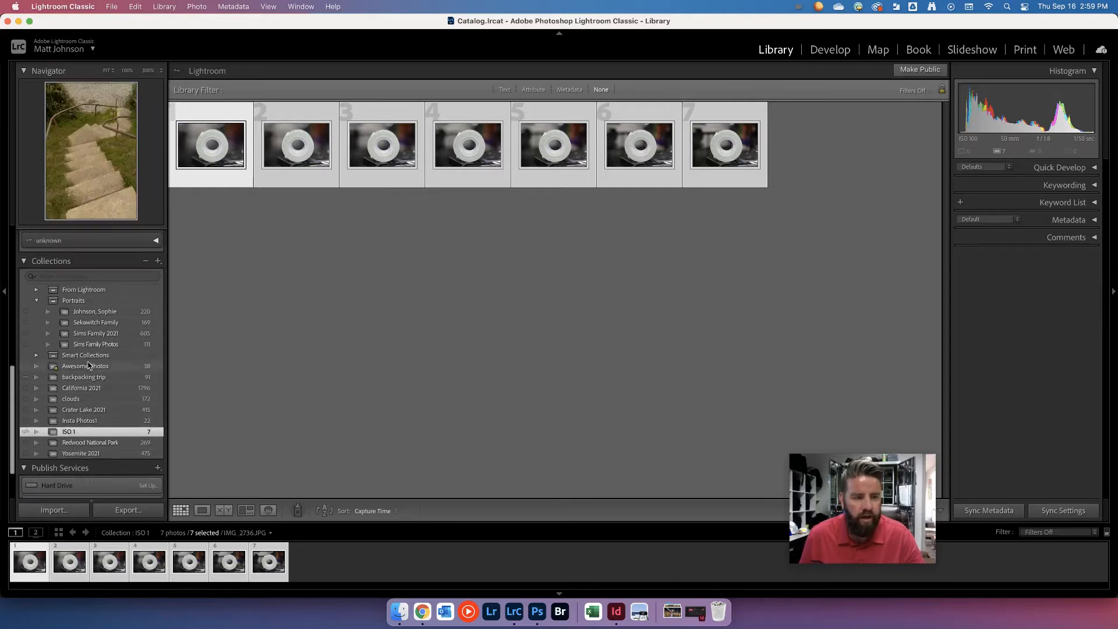
scroll(88, 366, down, 5)
click(233, 350)
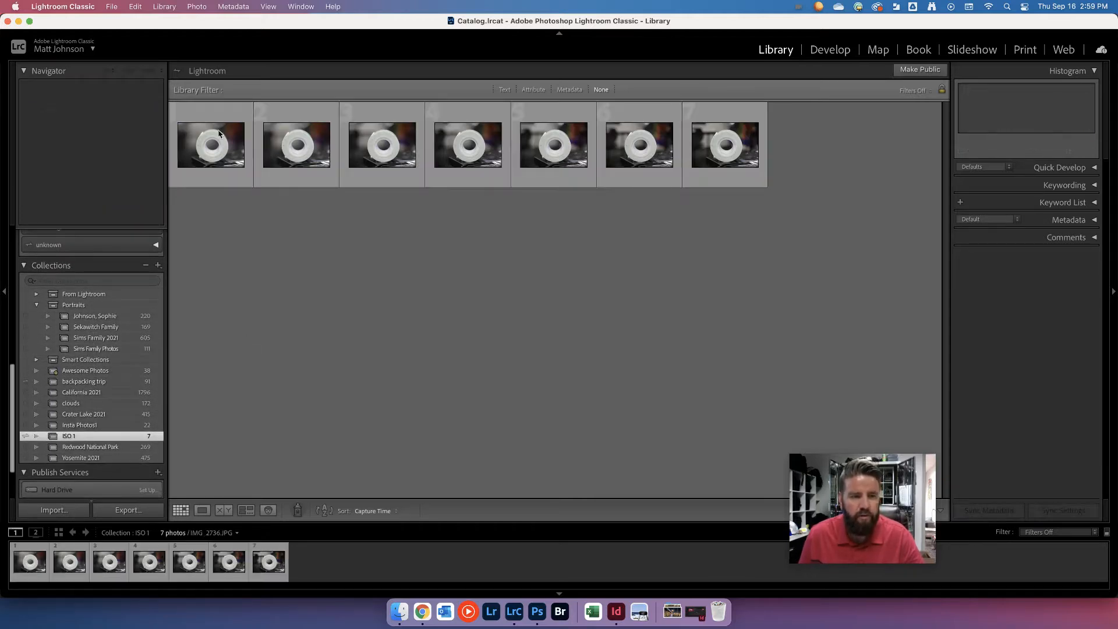
Step: Select all seven photos in the ISO 1 collection and open them as layers in Photoshop
click(212, 144)
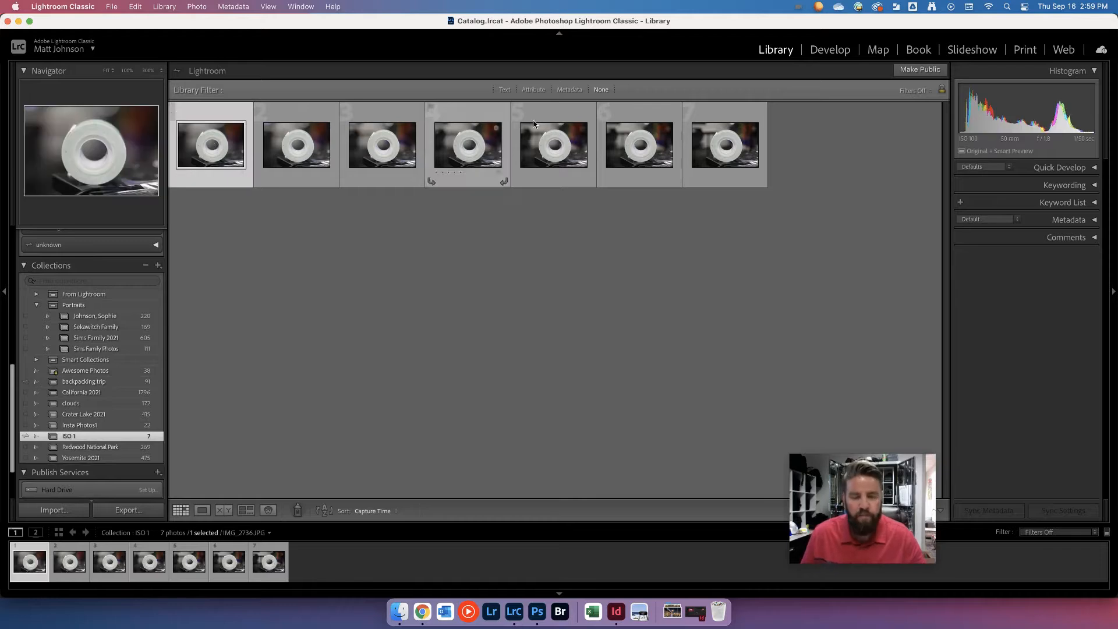
key(super+a)
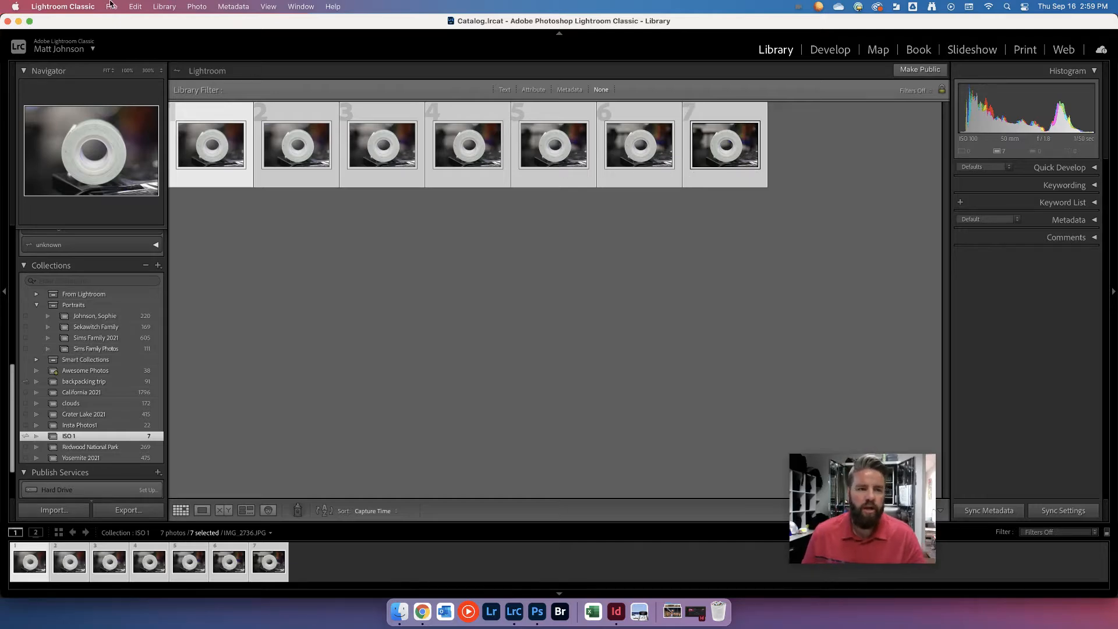
click(195, 7)
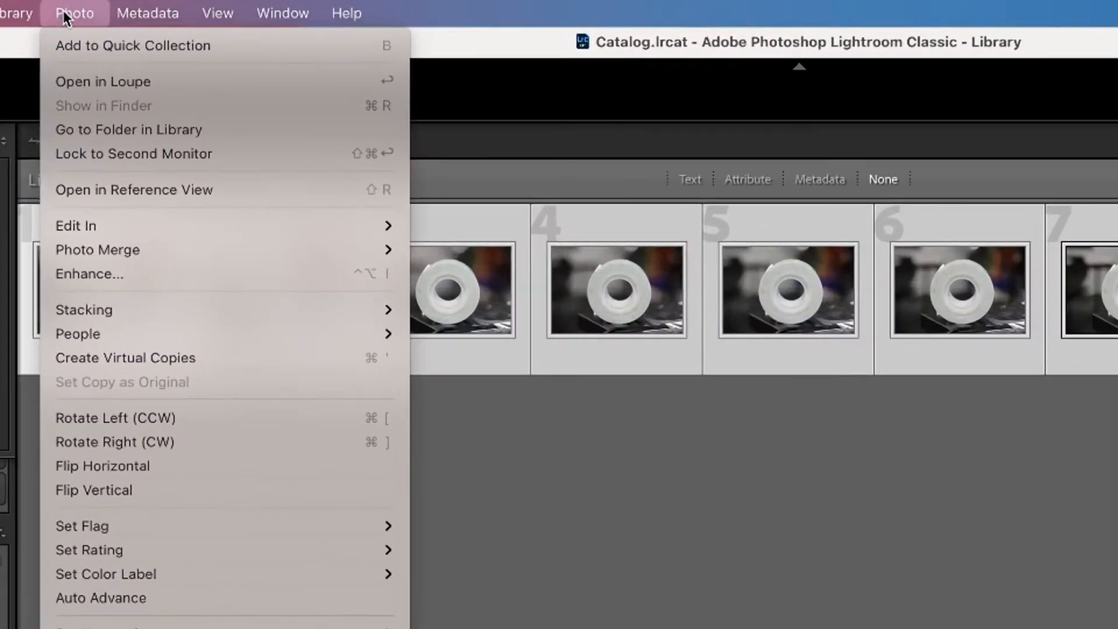
mouse_move(140, 222)
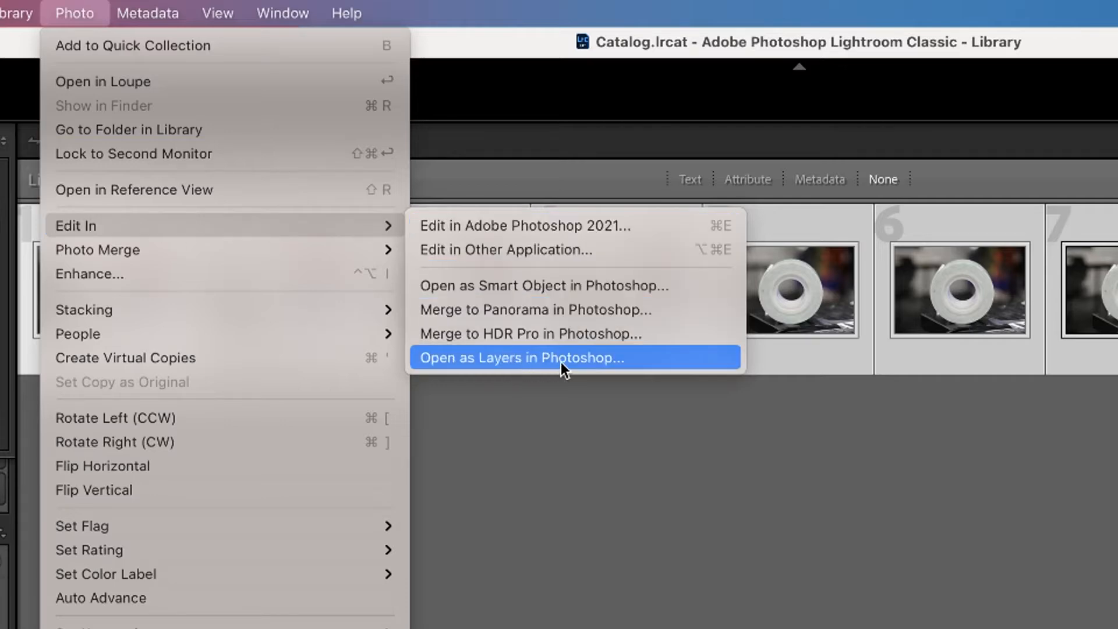
click(530, 357)
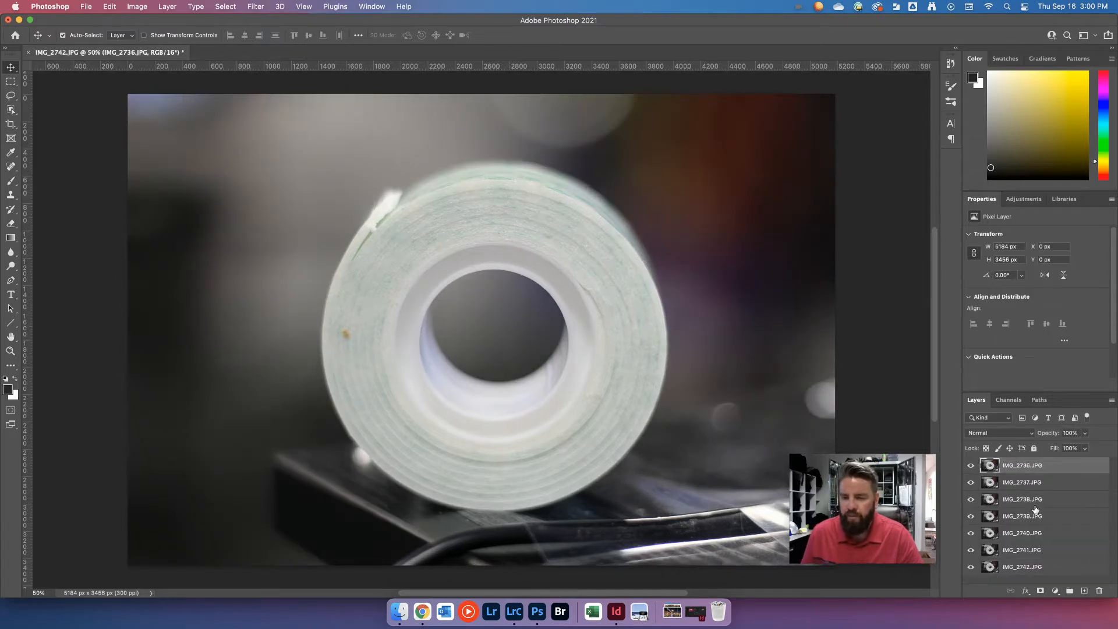
Step: Enlarge the Layers panel to fit all seven layers and make the topmost layer, IMG_2736.JPG, active
drag(1040, 394, 1040, 362)
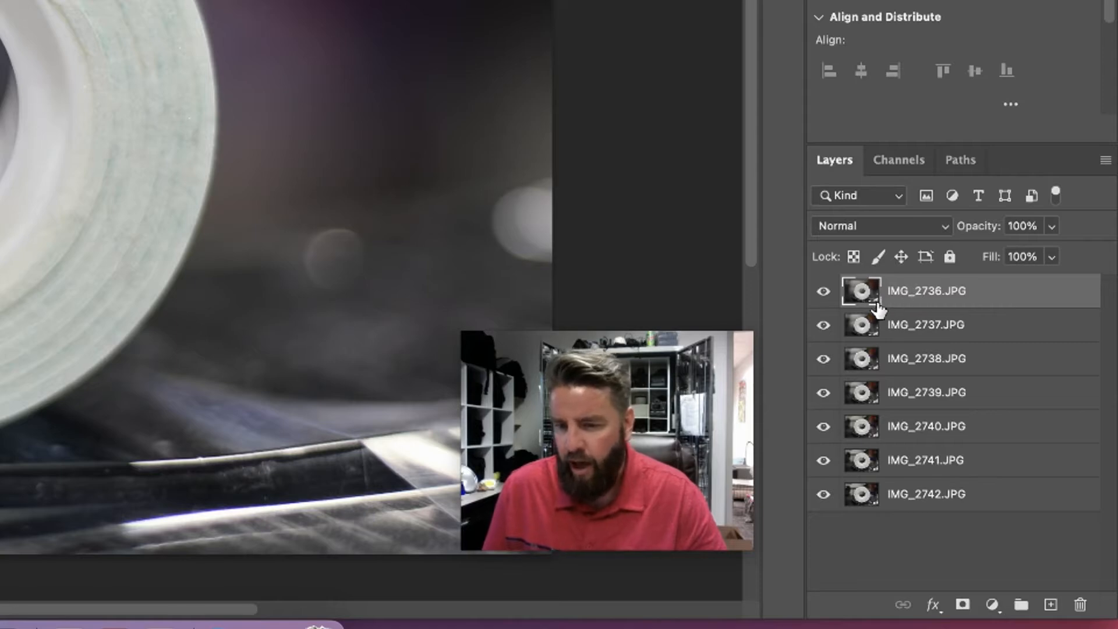
click(859, 324)
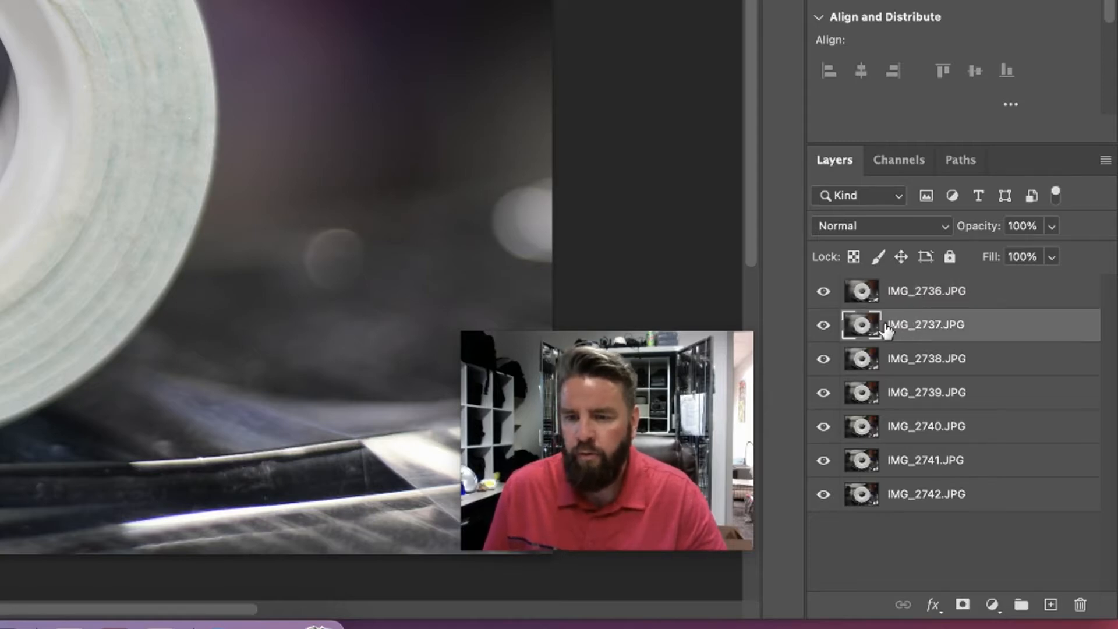
click(864, 294)
drag(929, 290, 839, 290)
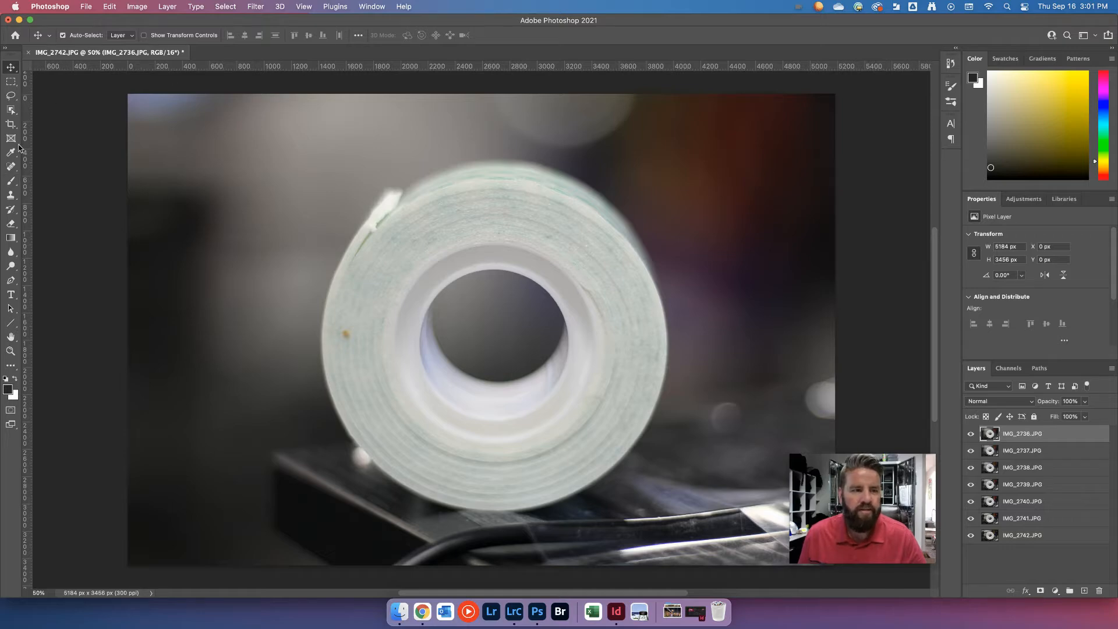
Step: Make sure the rulers are turned on and set their units to inches
click(304, 7)
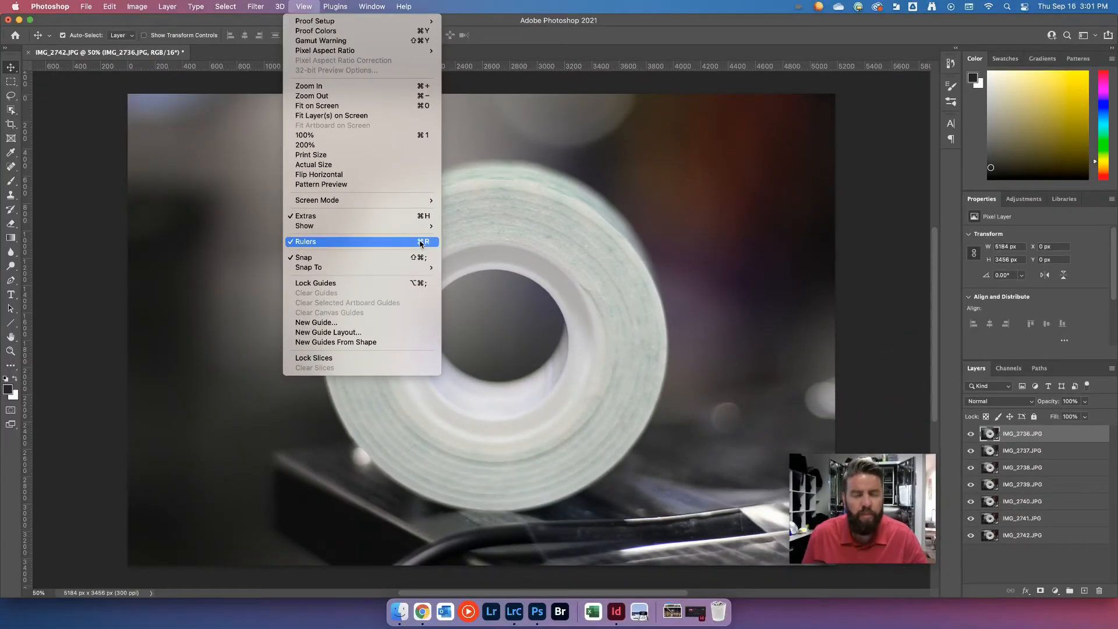
click(554, 28)
click(304, 7)
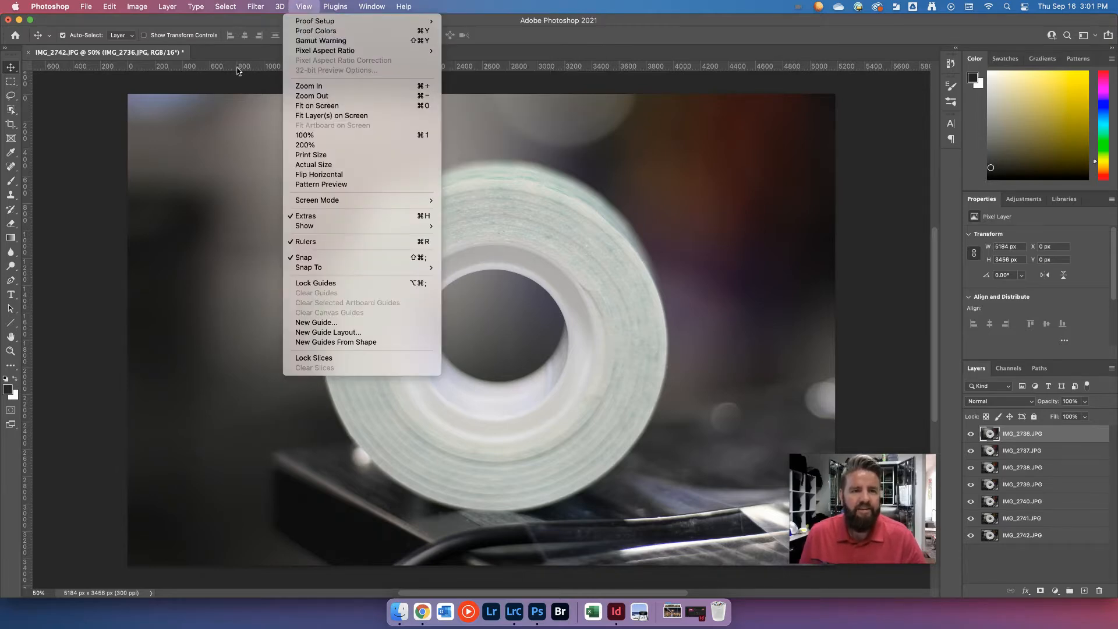
click(581, 61)
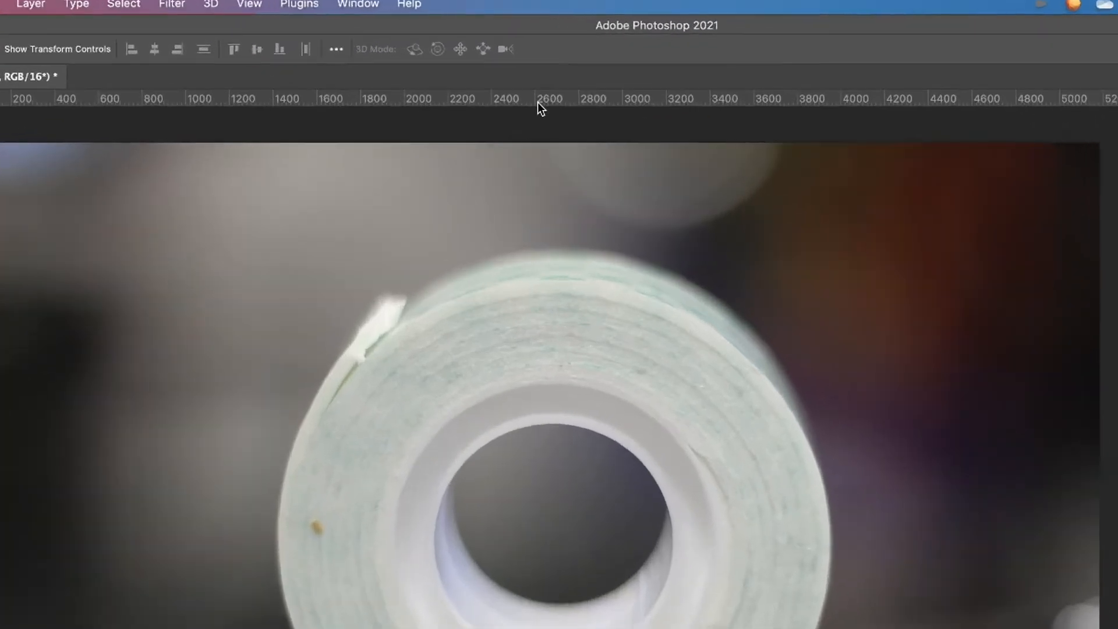
right_click(477, 68)
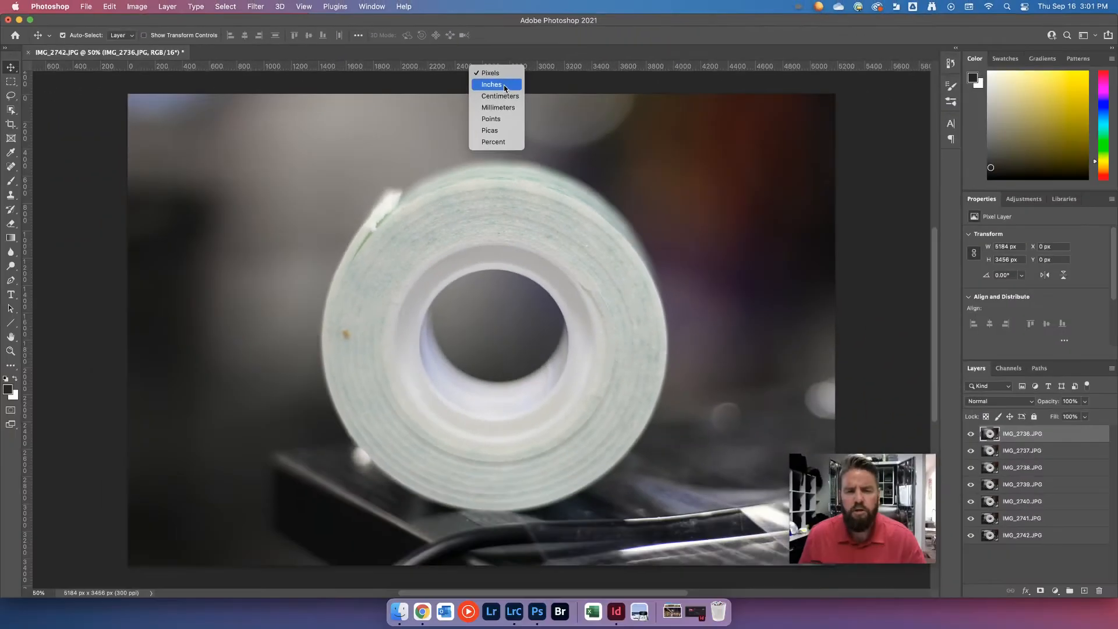
click(504, 85)
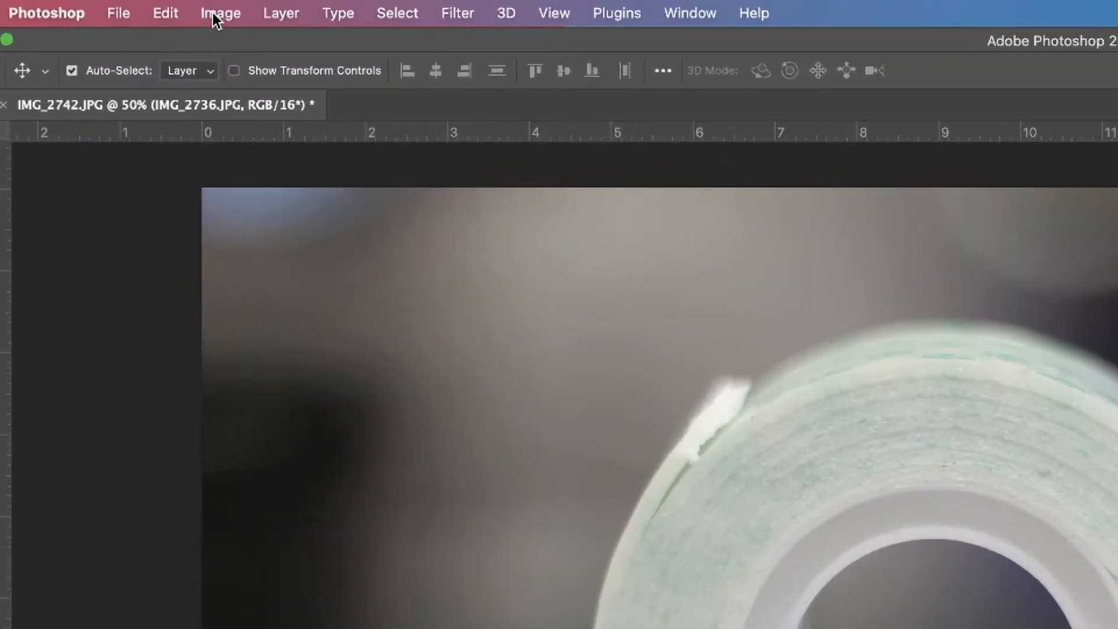
Step: Set the image width to 7 inches with resampling turned off and apply the new image size
click(133, 6)
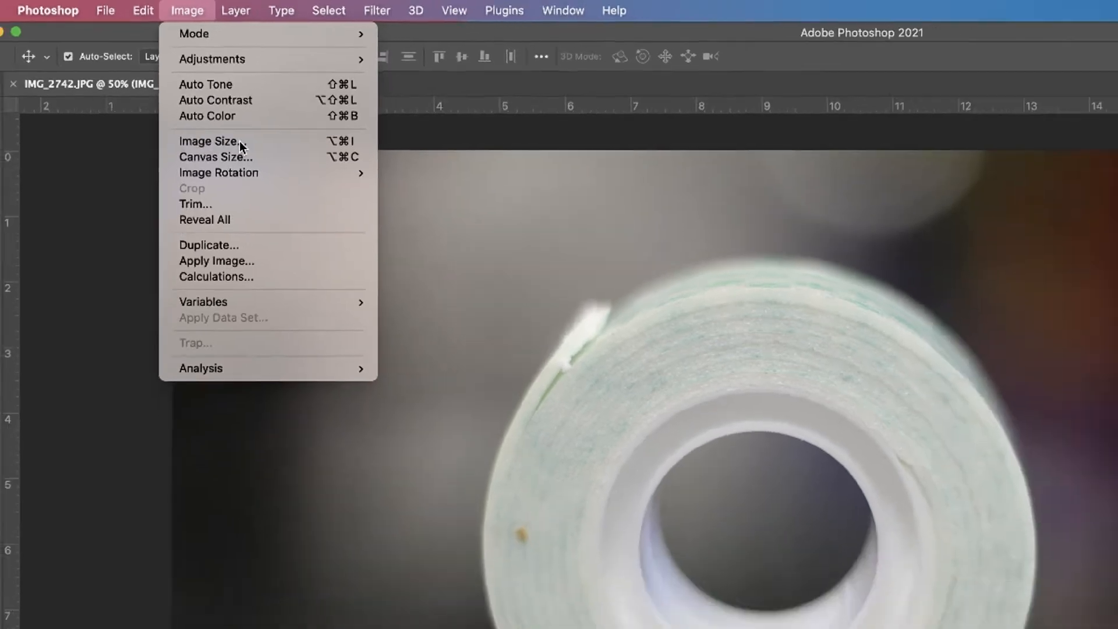
click(285, 176)
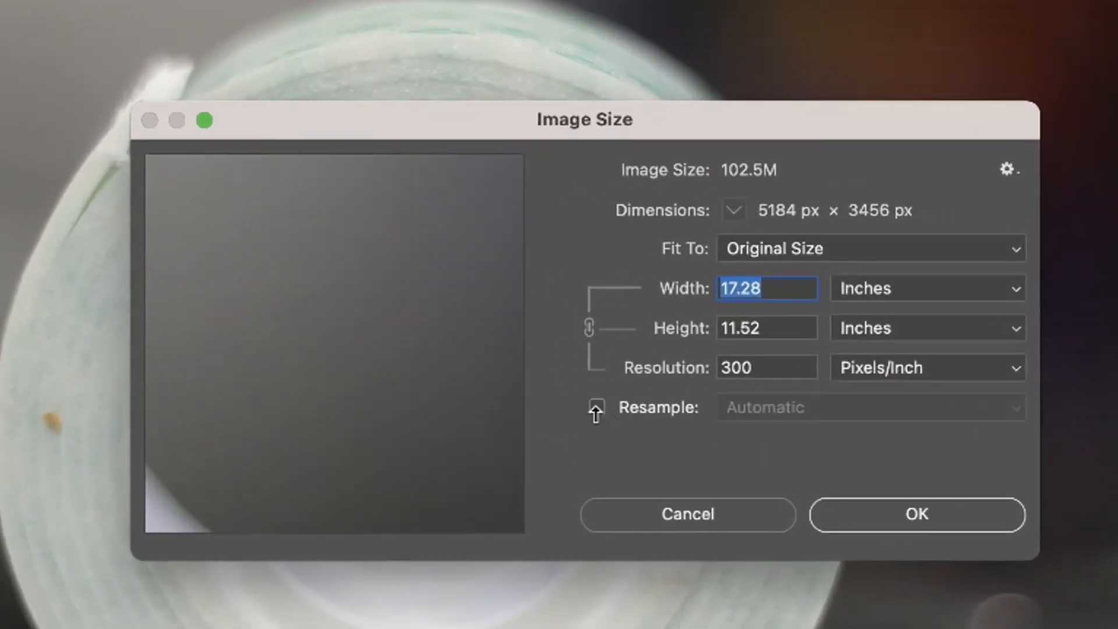
click(597, 407)
click(600, 408)
click(596, 409)
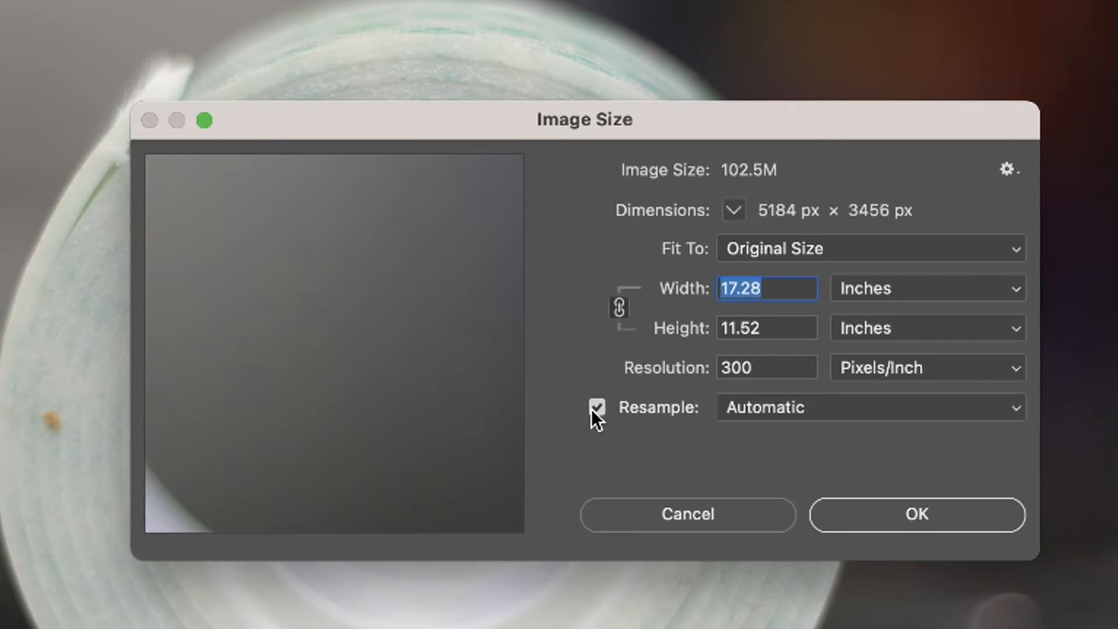
click(593, 414)
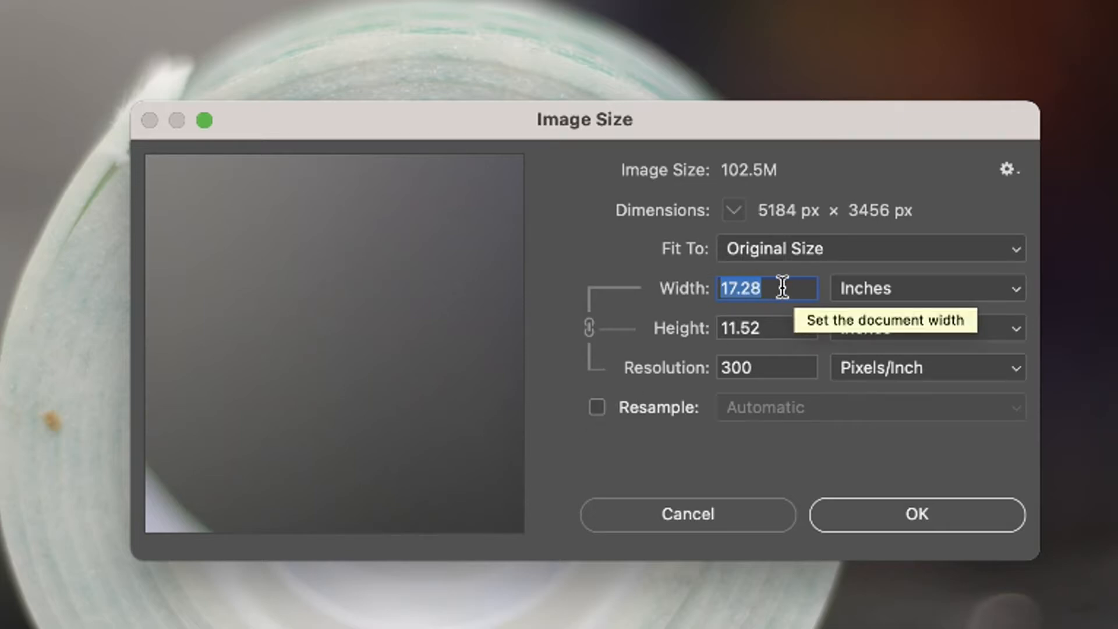
text(7)
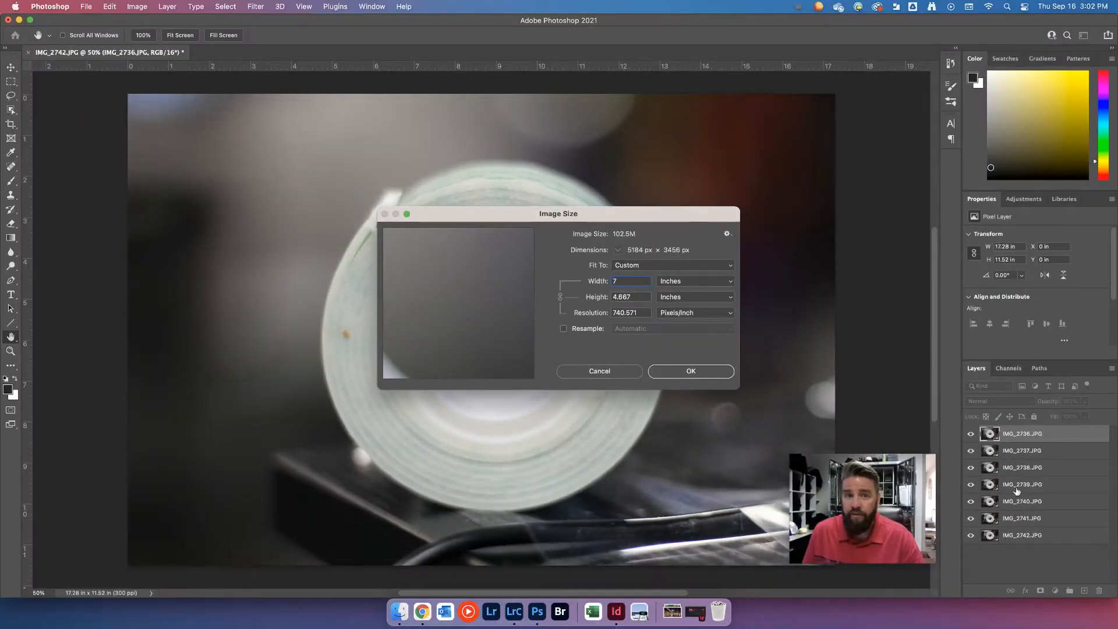
click(691, 372)
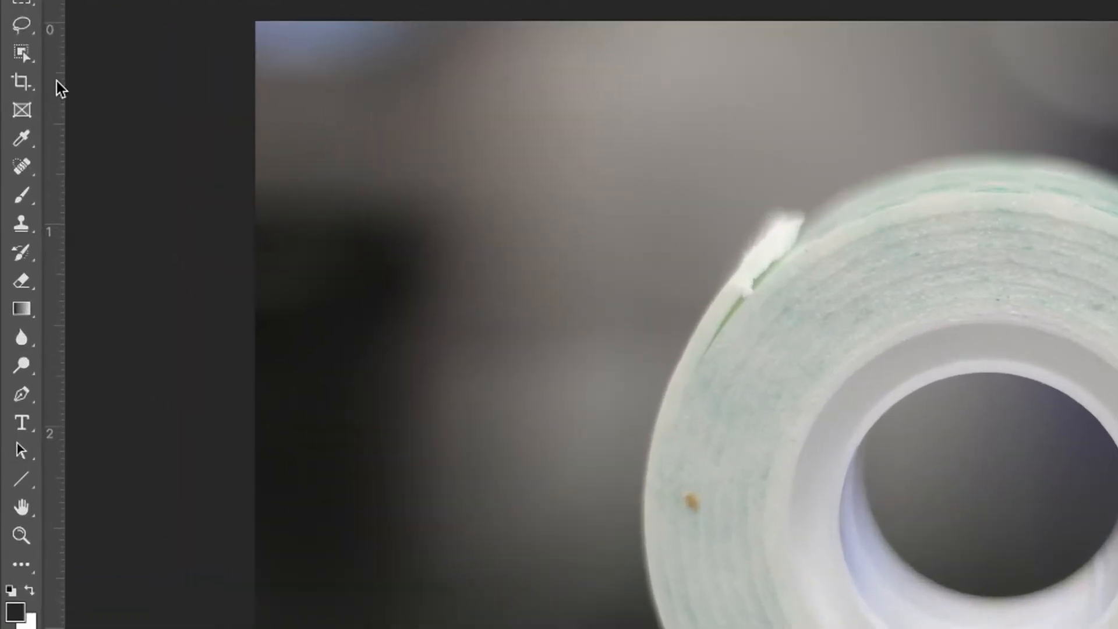
Step: Place six vertical guides across the image at 1, 2, 3, 4, 5 and 6 inches
drag(61, 88, 342, 116)
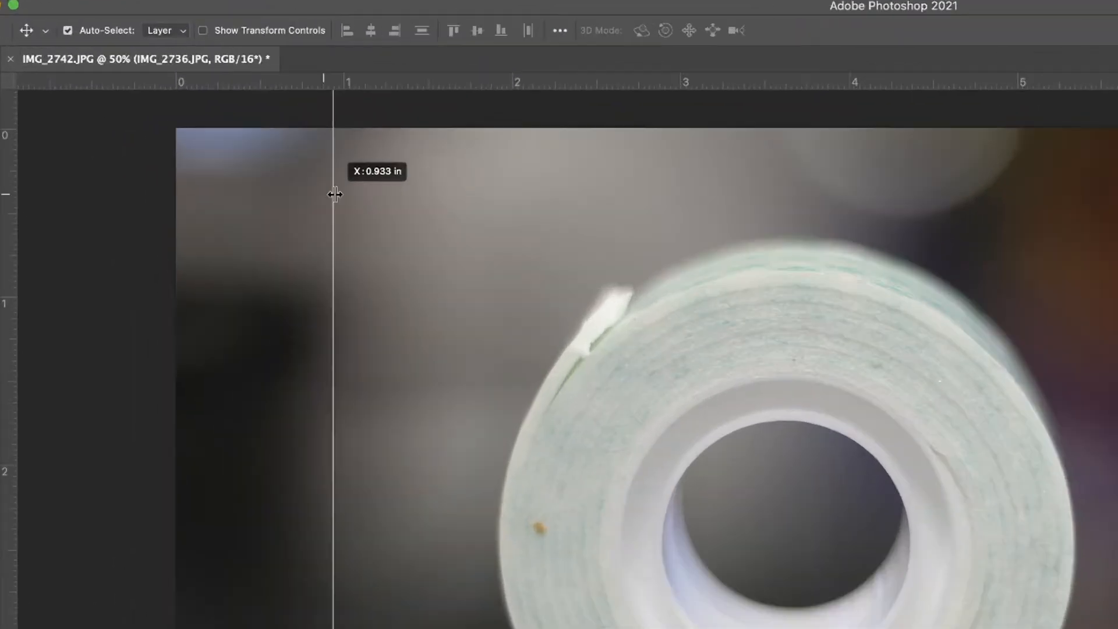
drag(335, 194, 344, 195)
drag(518, 286, 518, 284)
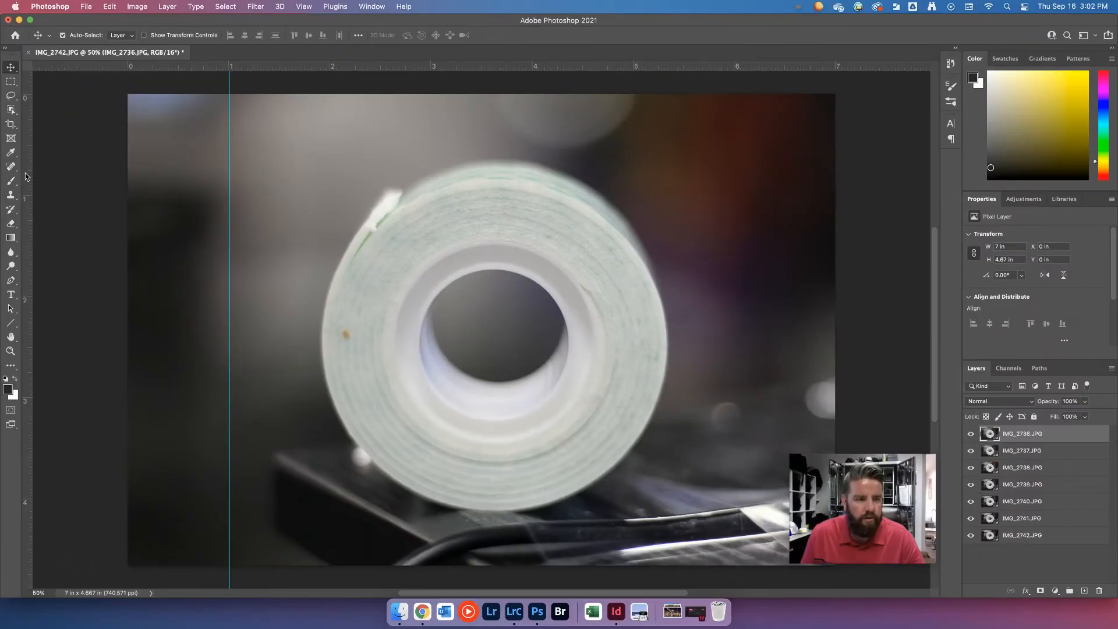
drag(25, 176, 330, 159)
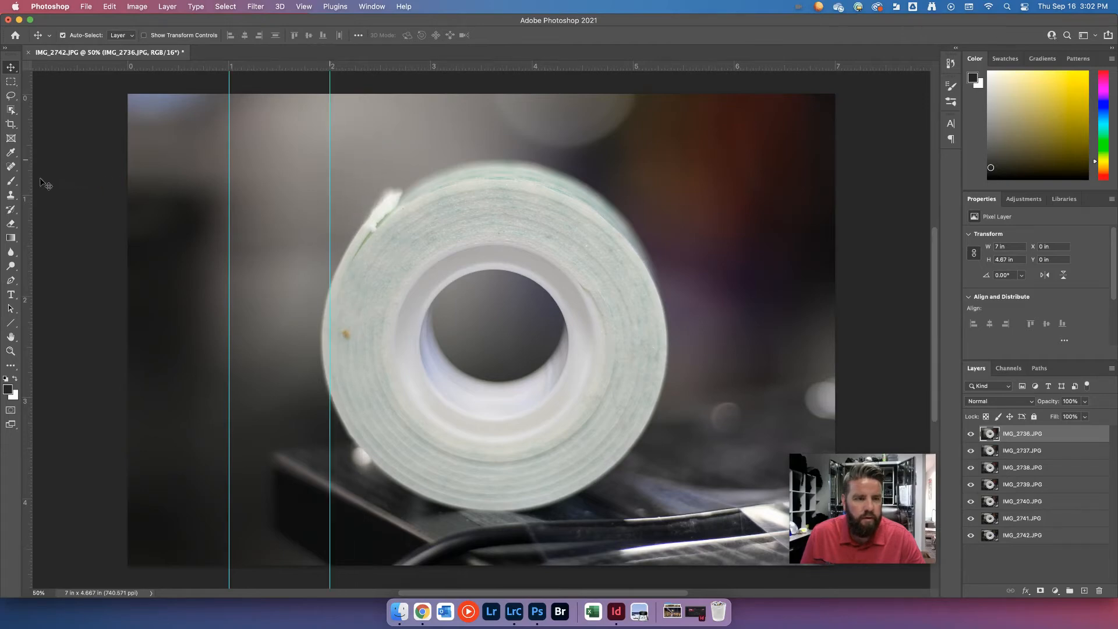
drag(28, 185, 432, 159)
drag(28, 250, 423, 241)
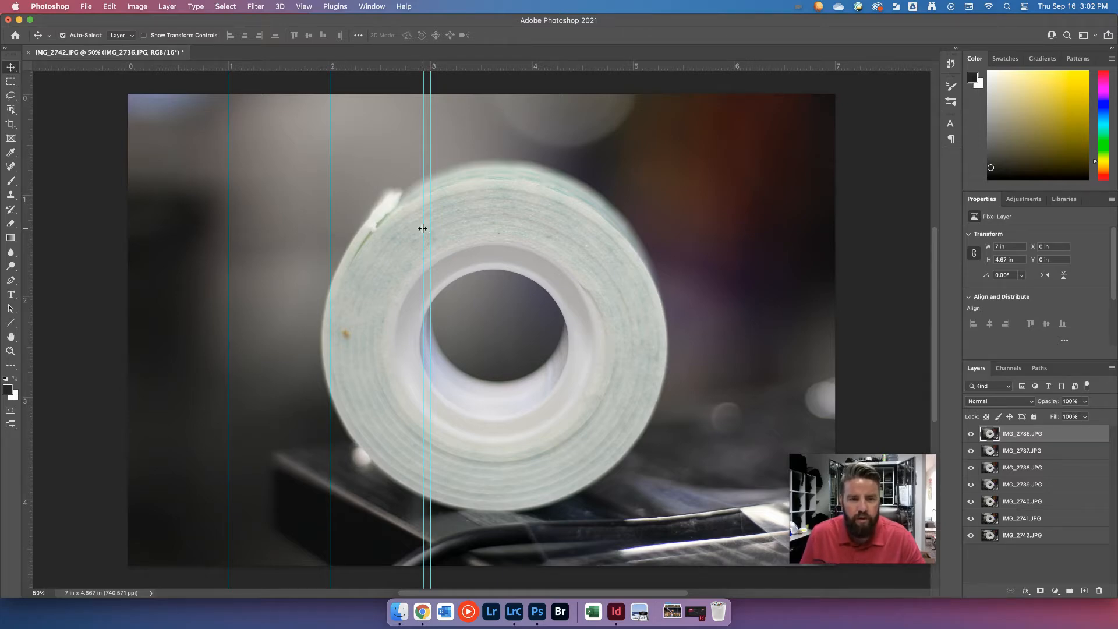
drag(423, 229, 533, 228)
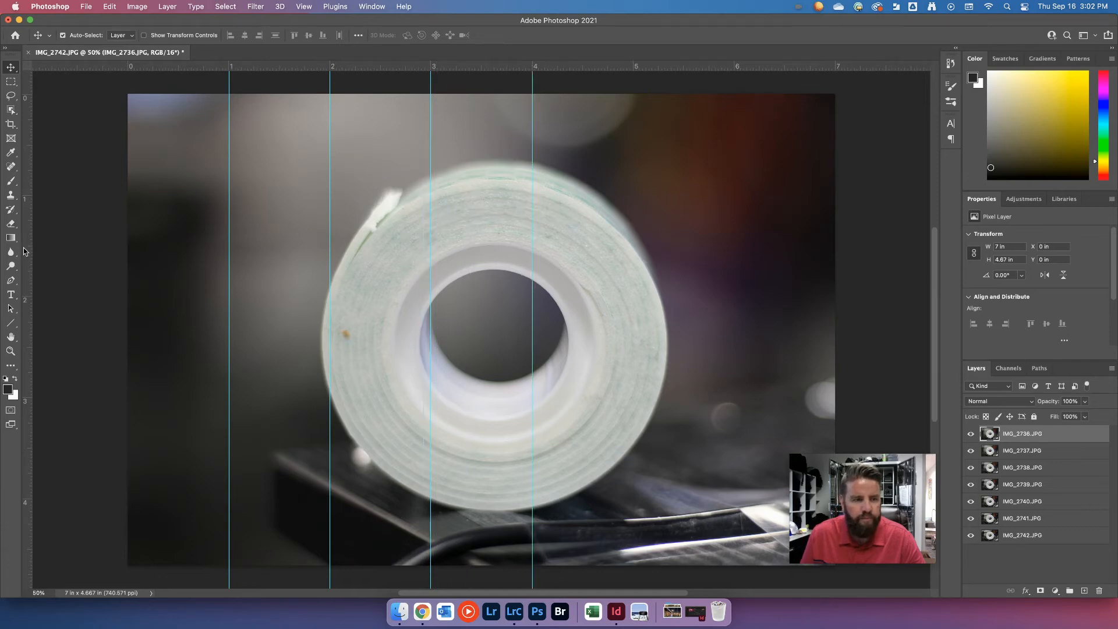
drag(25, 251, 635, 227)
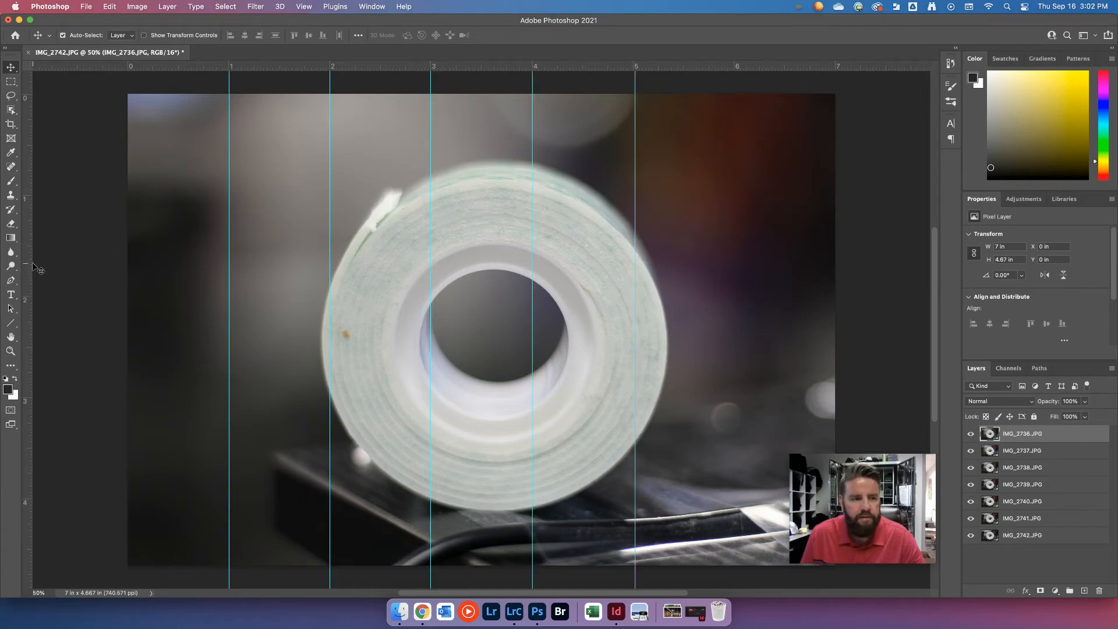
drag(28, 265, 735, 239)
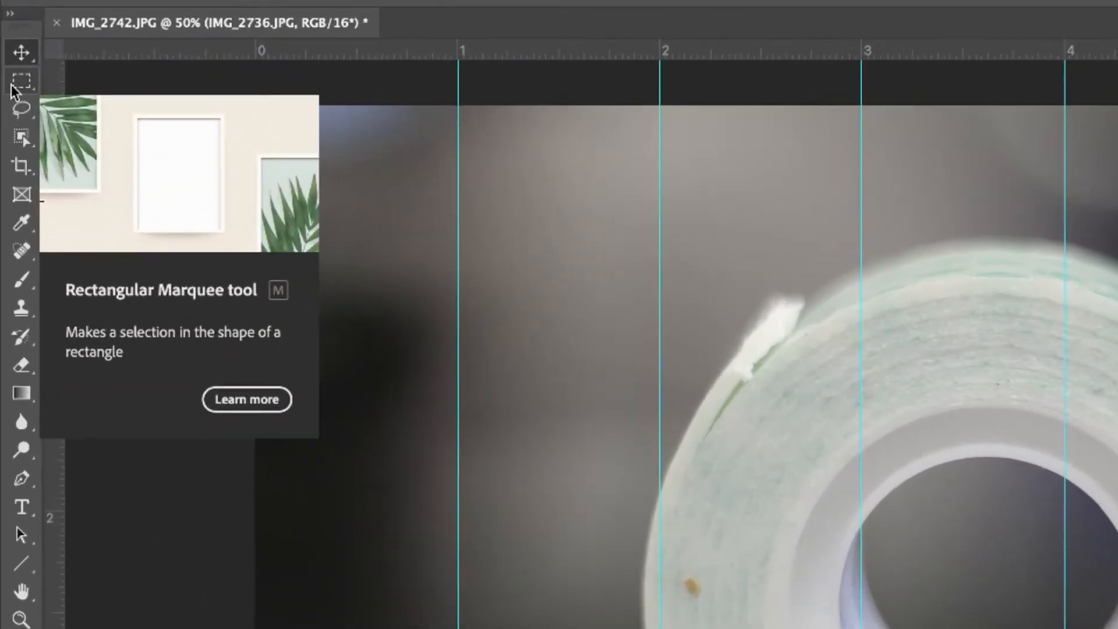
Step: Choose the Rectangular Marquee tool, try selecting the full-height strip from the image's left edge to the 1-inch guide, and deselect it
click(22, 85)
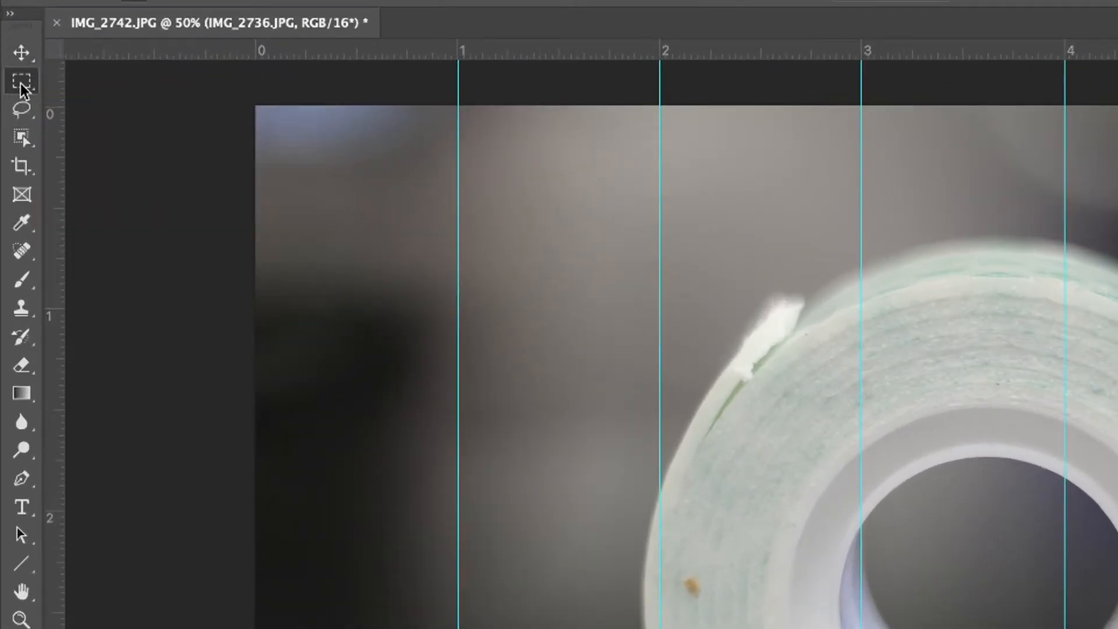
click(21, 81)
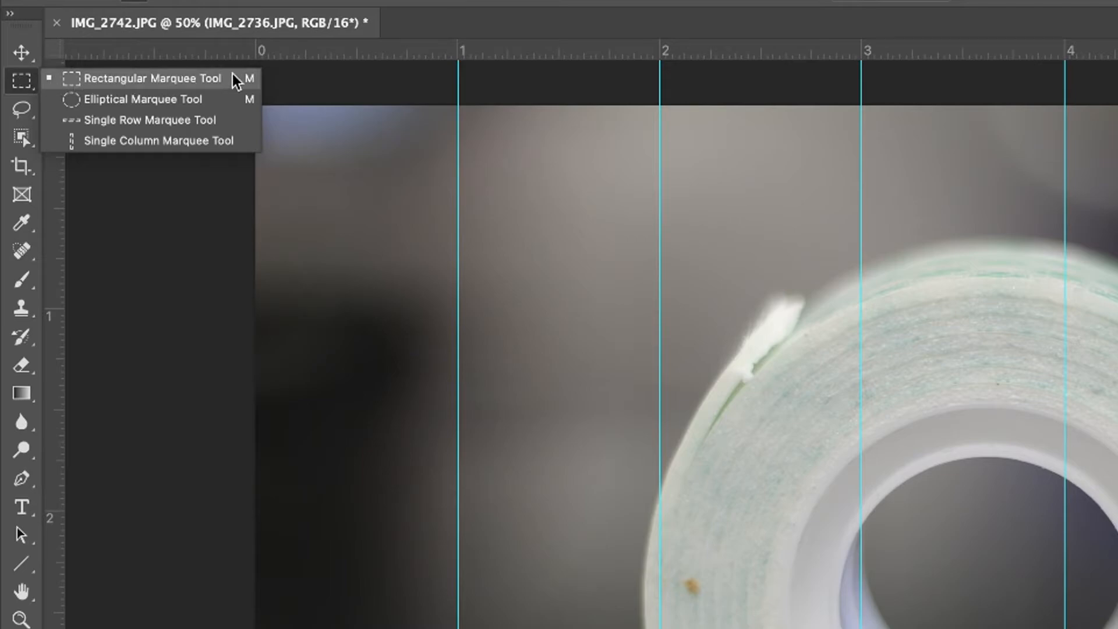
click(204, 78)
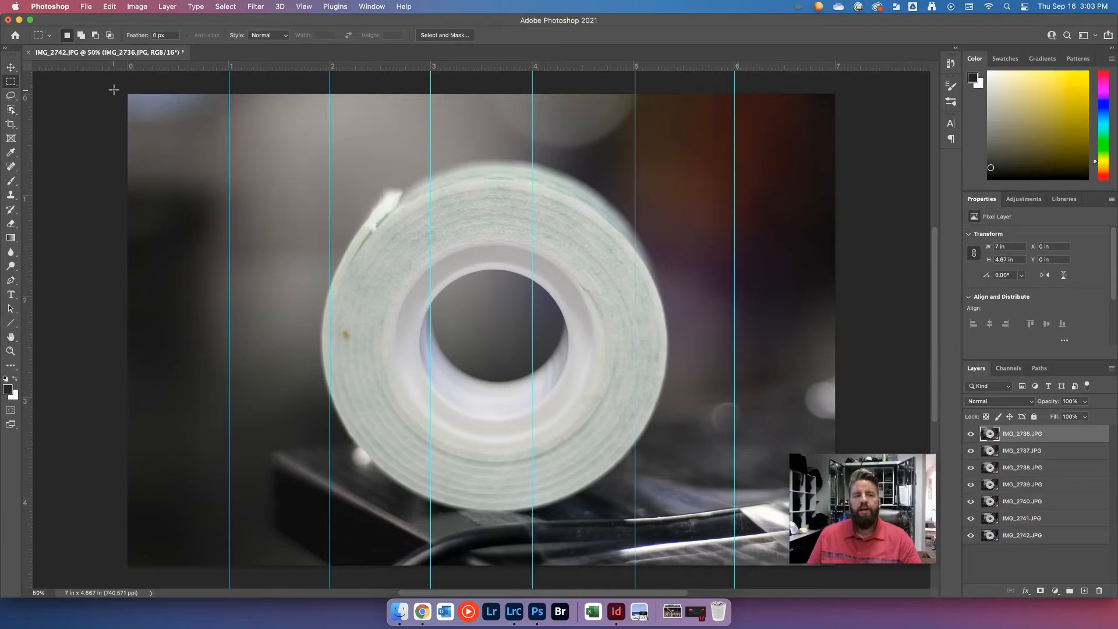
drag(129, 94, 226, 571)
key(super+d)
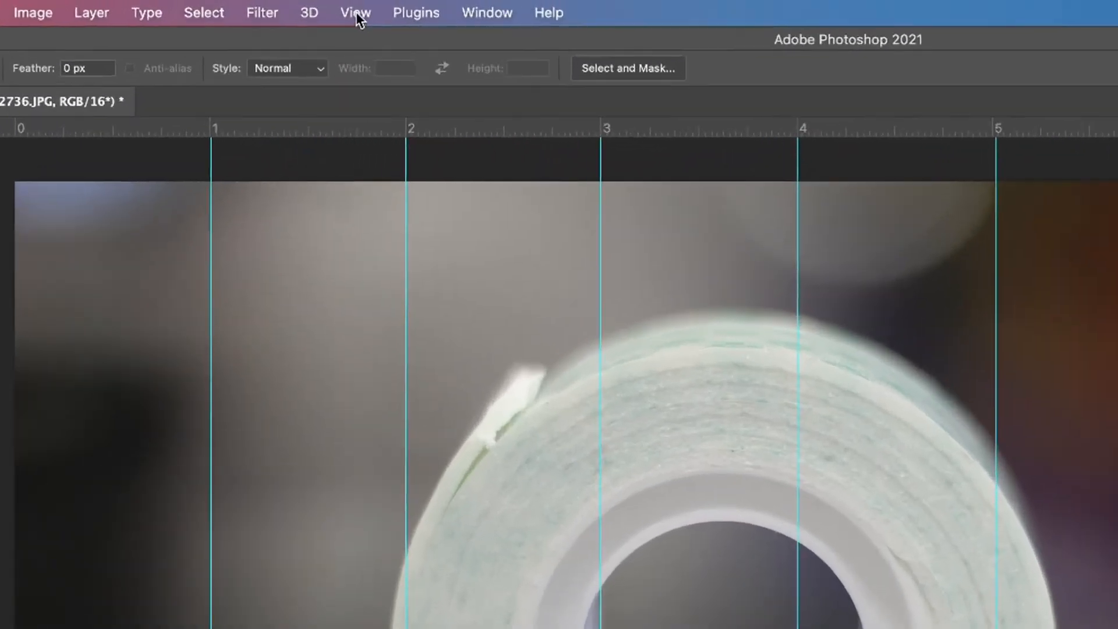
Step: Mask the IMG_2736.JPG layer to the full-height strip from the left edge to the 1-inch guide and check it by briefly hiding the layers below
click(356, 12)
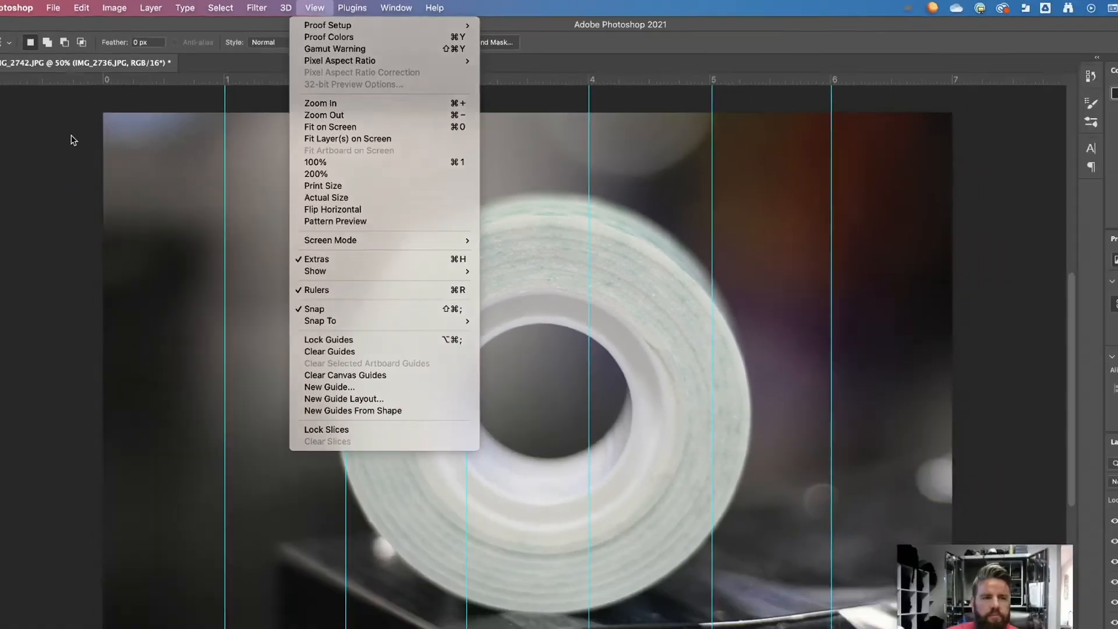
click(108, 79)
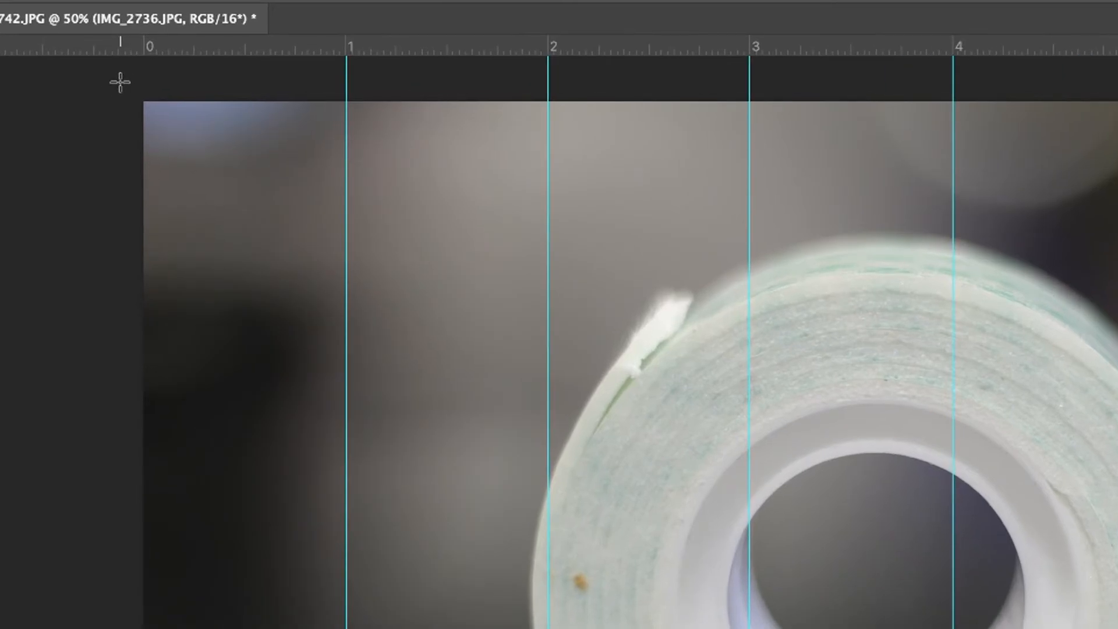
drag(124, 85, 232, 628)
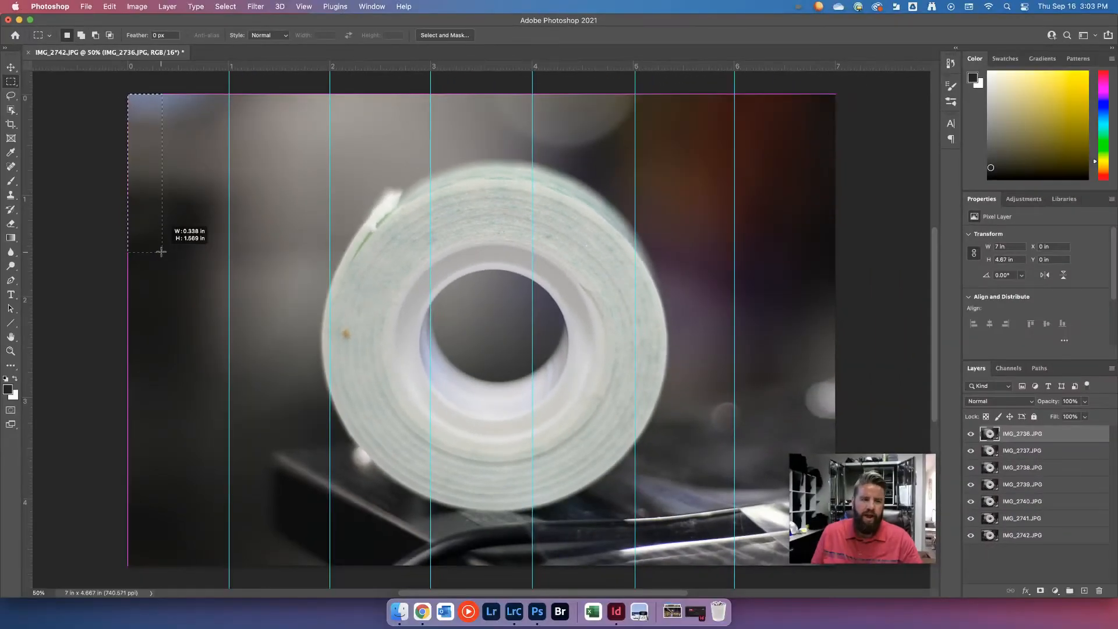
drag(173, 377, 224, 569)
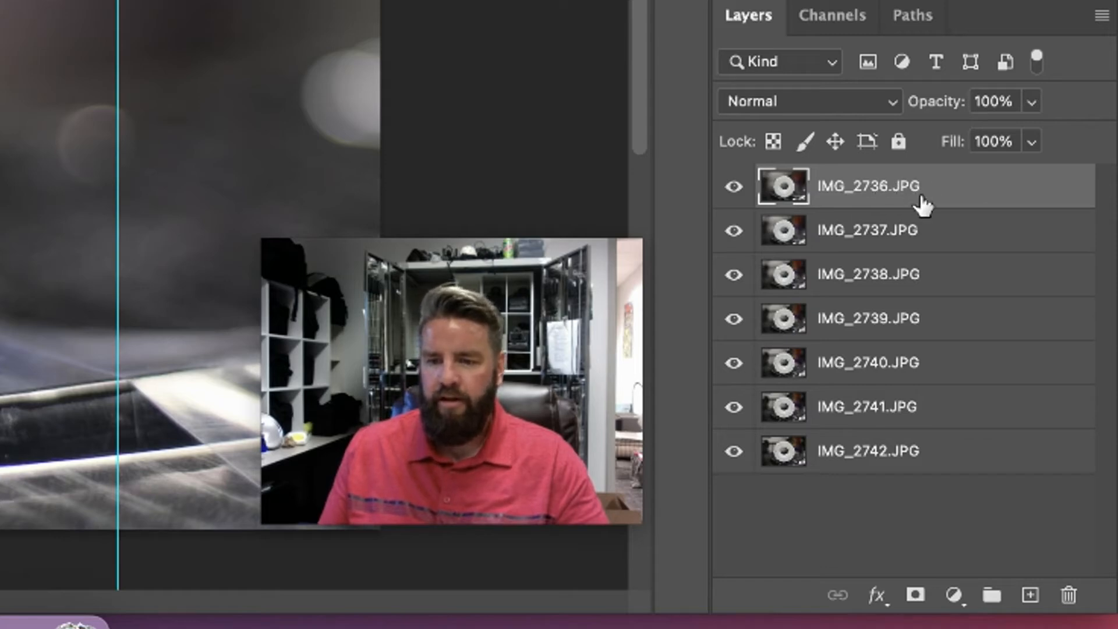
alt+click(914, 597)
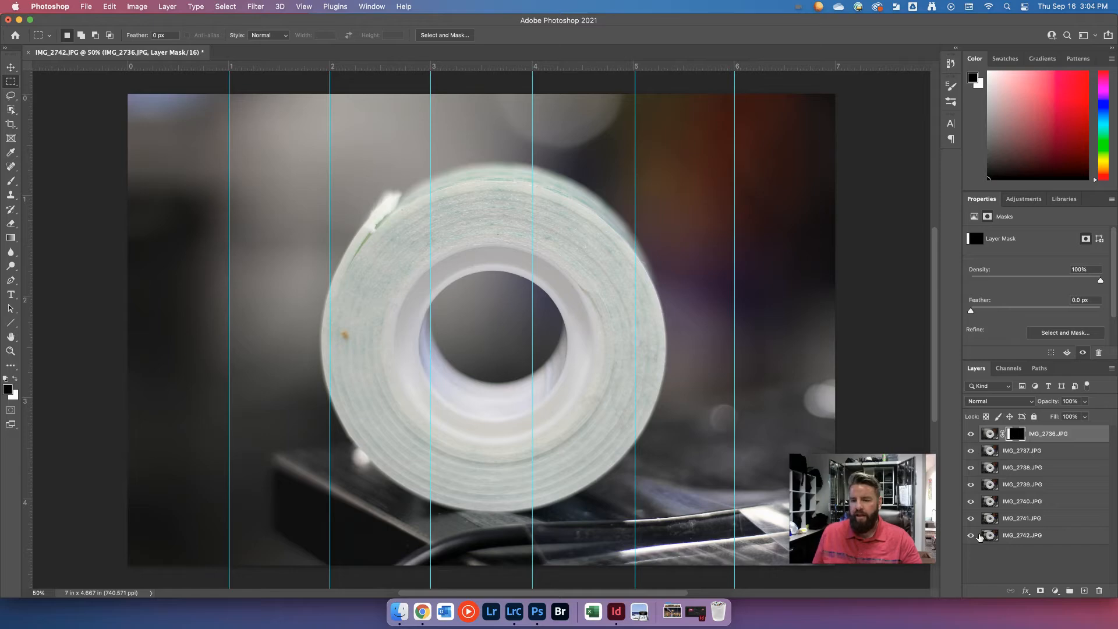
drag(971, 533, 971, 454)
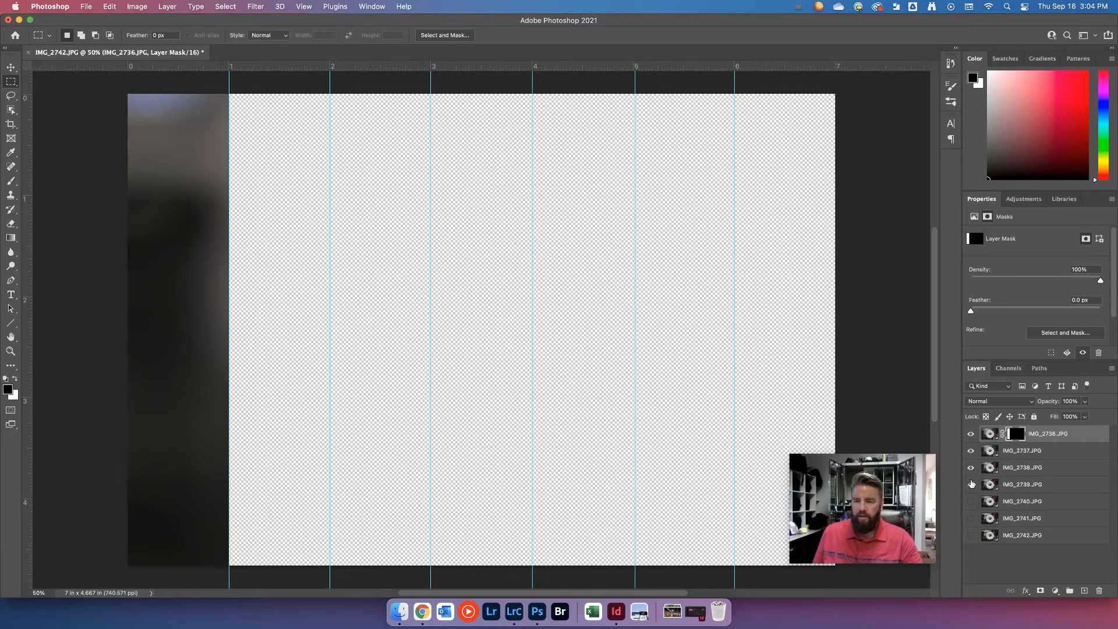
click(971, 534)
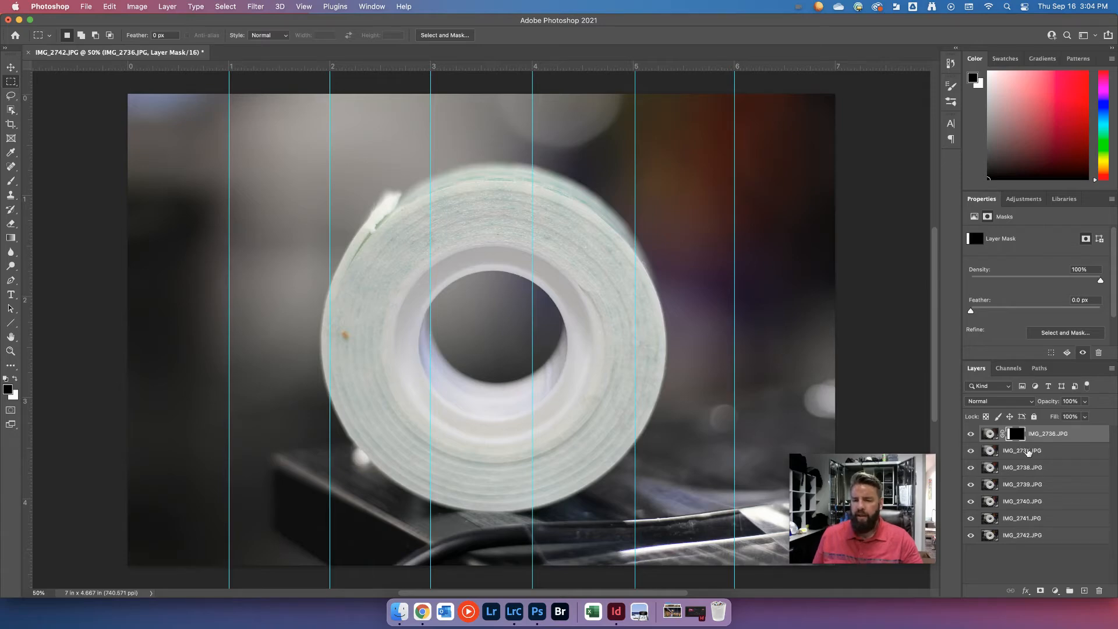
Step: Mask the IMG_2737.JPG layer from the image's left edge to the 2-inch guide and the IMG_2738.JPG layer to the 3-inch guide, both full height
click(1029, 451)
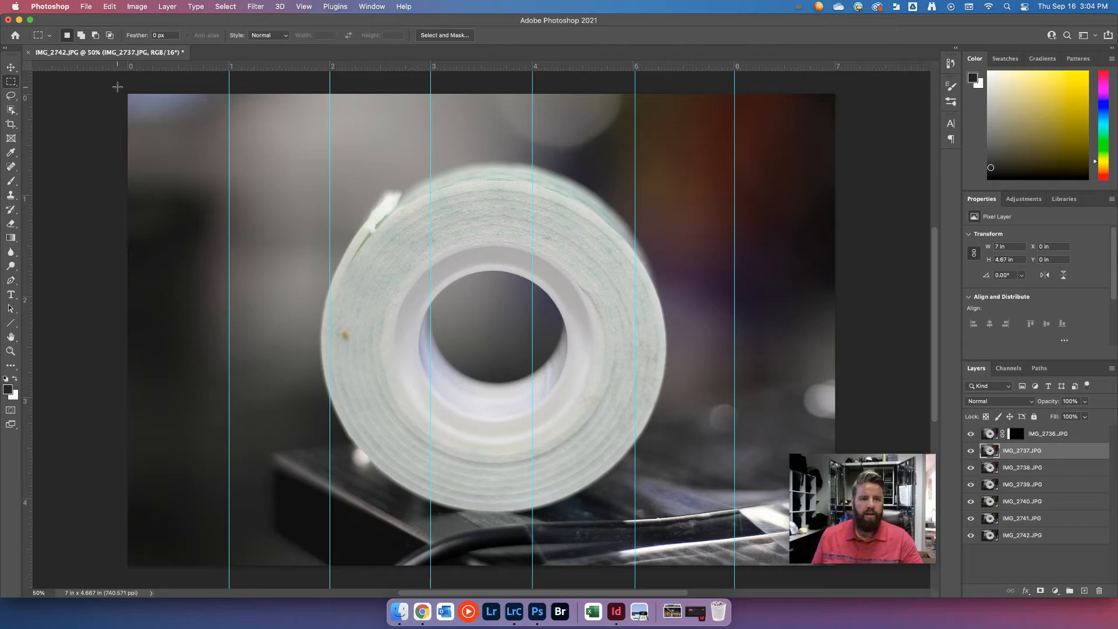
drag(118, 86, 331, 566)
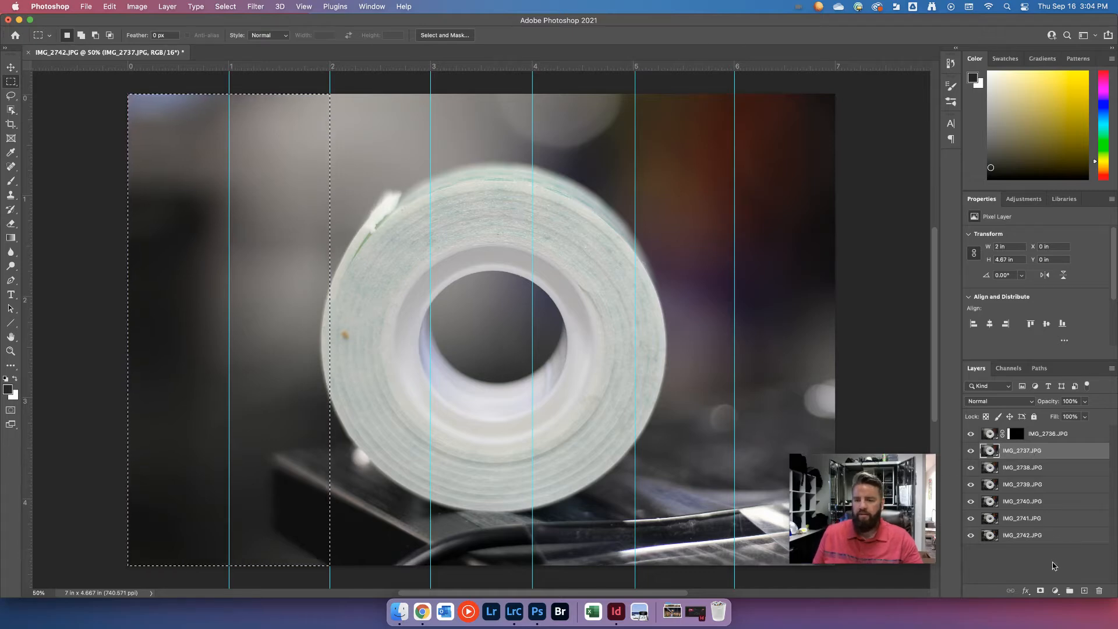
click(1041, 591)
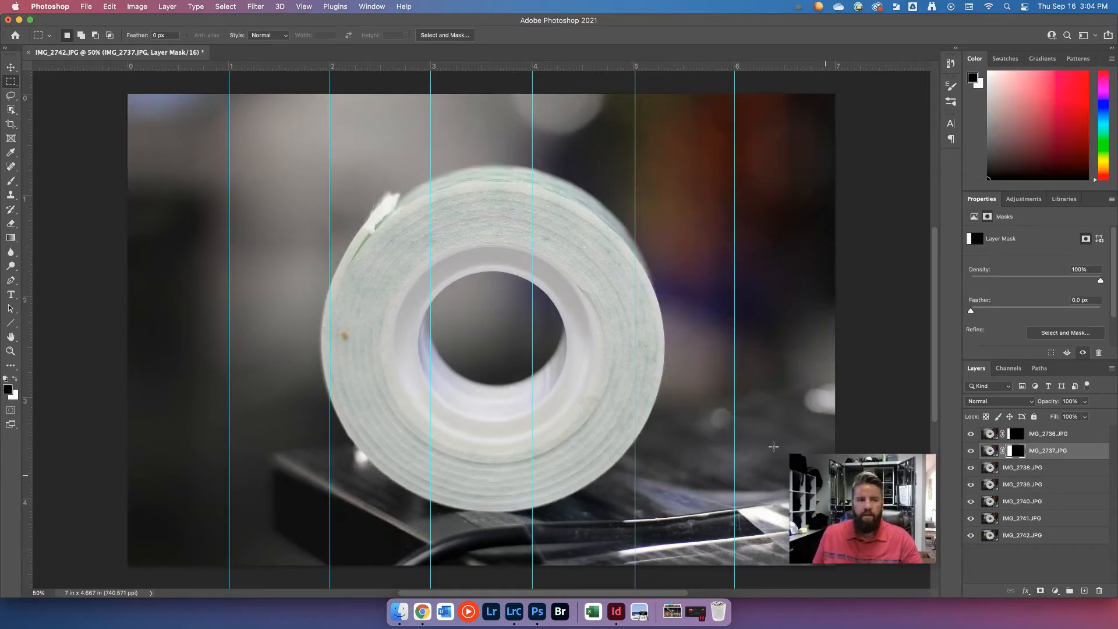
click(1055, 469)
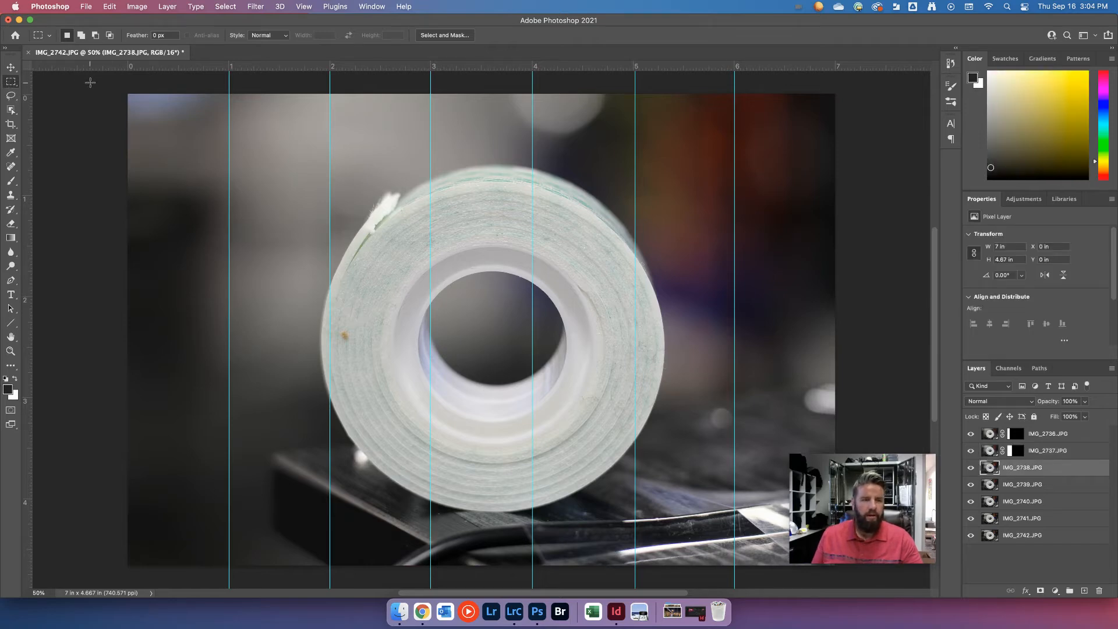
drag(128, 94, 431, 566)
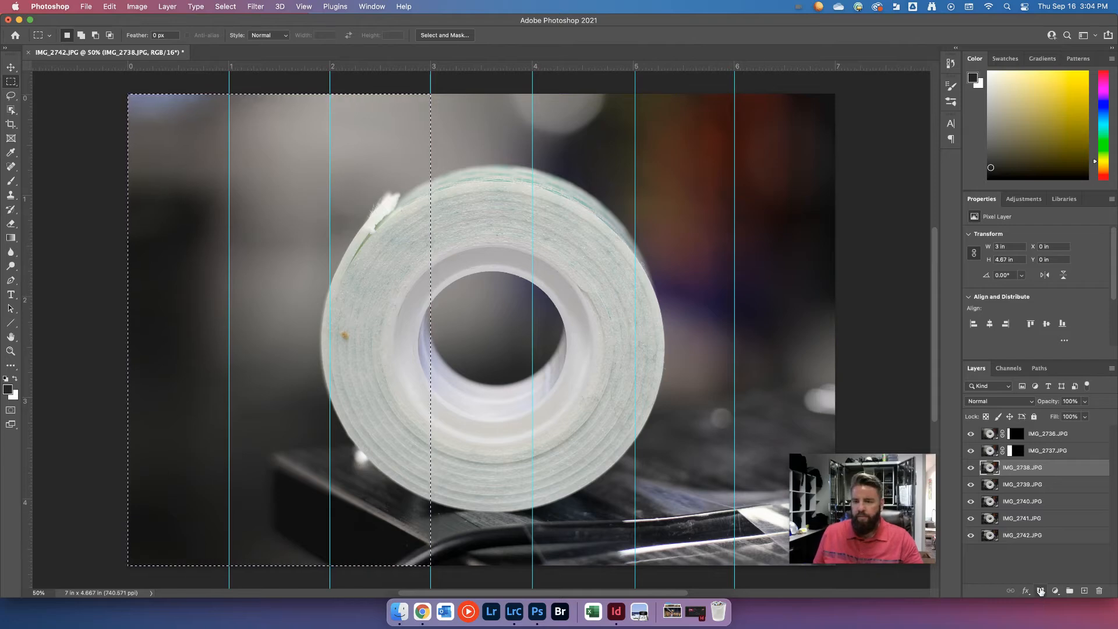
click(1040, 591)
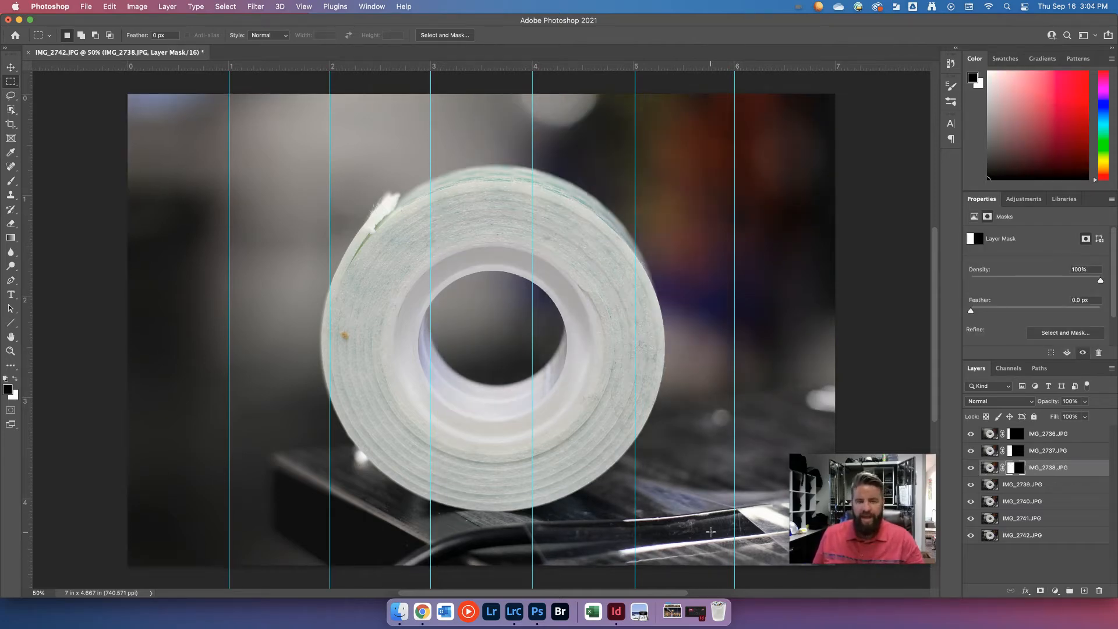
Step: Mask the IMG_2739.JPG layer from the image's left edge to the 4-inch guide and the IMG_2740.JPG layer to the 5-inch guide, both full height
click(1051, 485)
drag(128, 94, 529, 578)
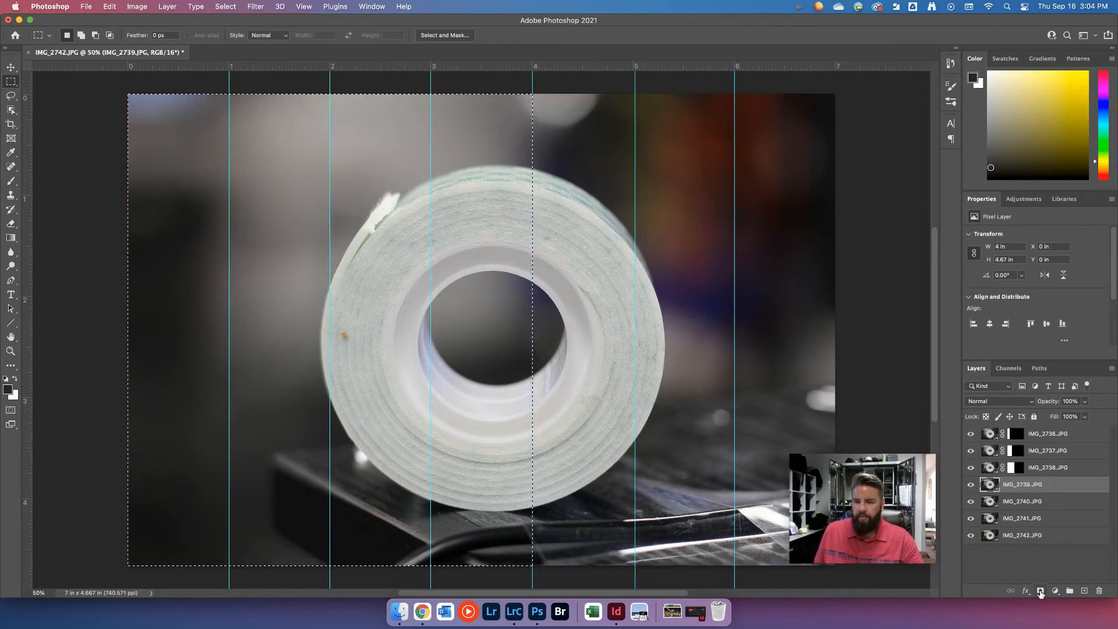
click(1041, 591)
click(1020, 507)
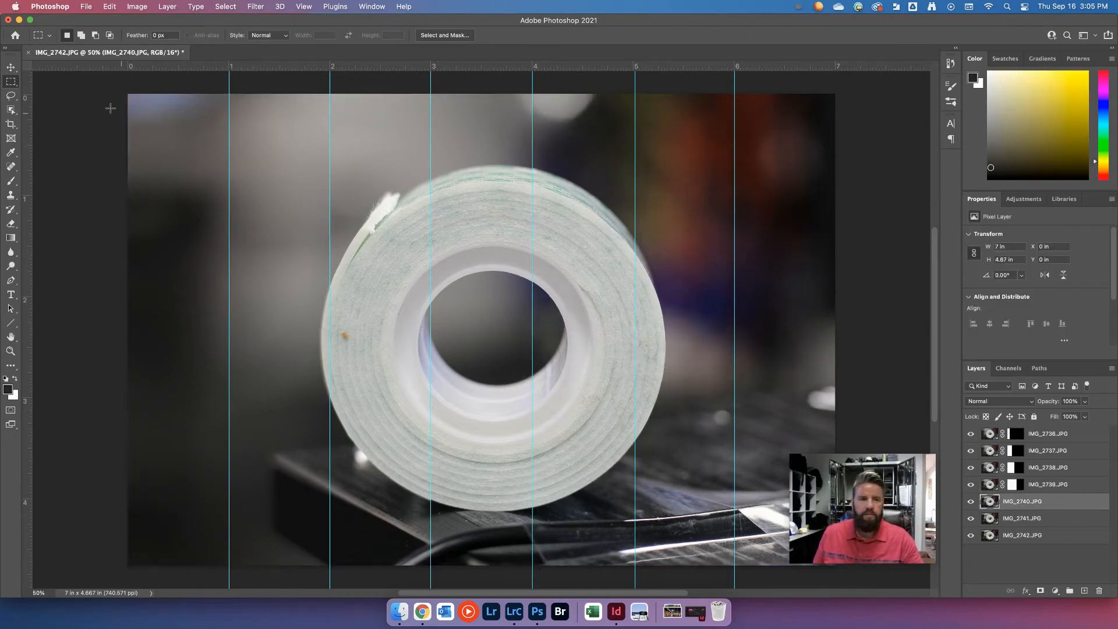
drag(129, 94, 636, 564)
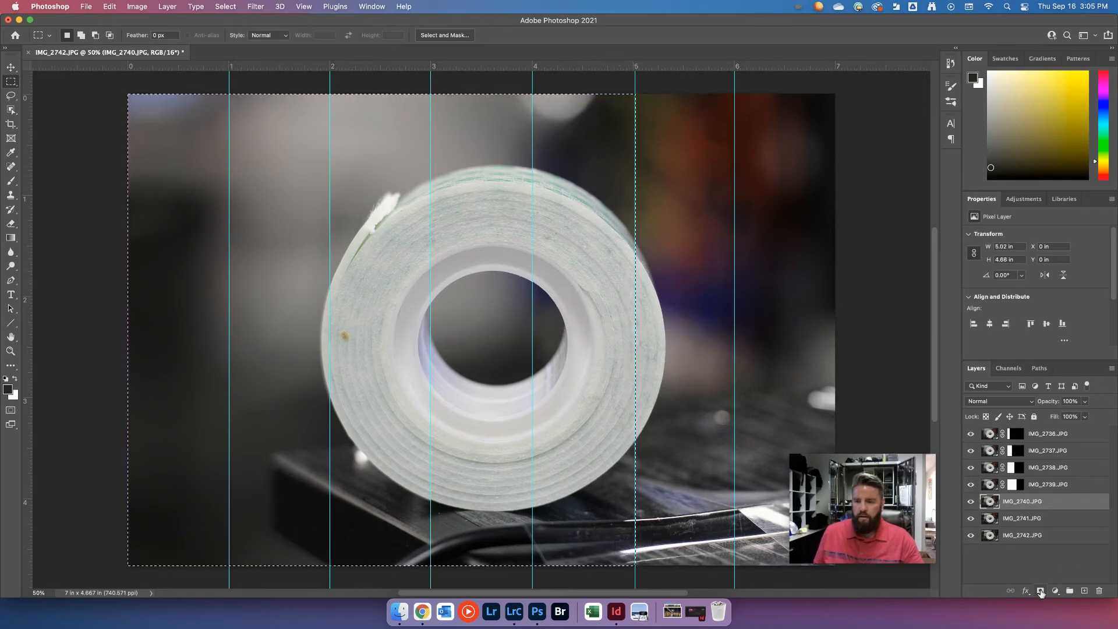
click(1041, 591)
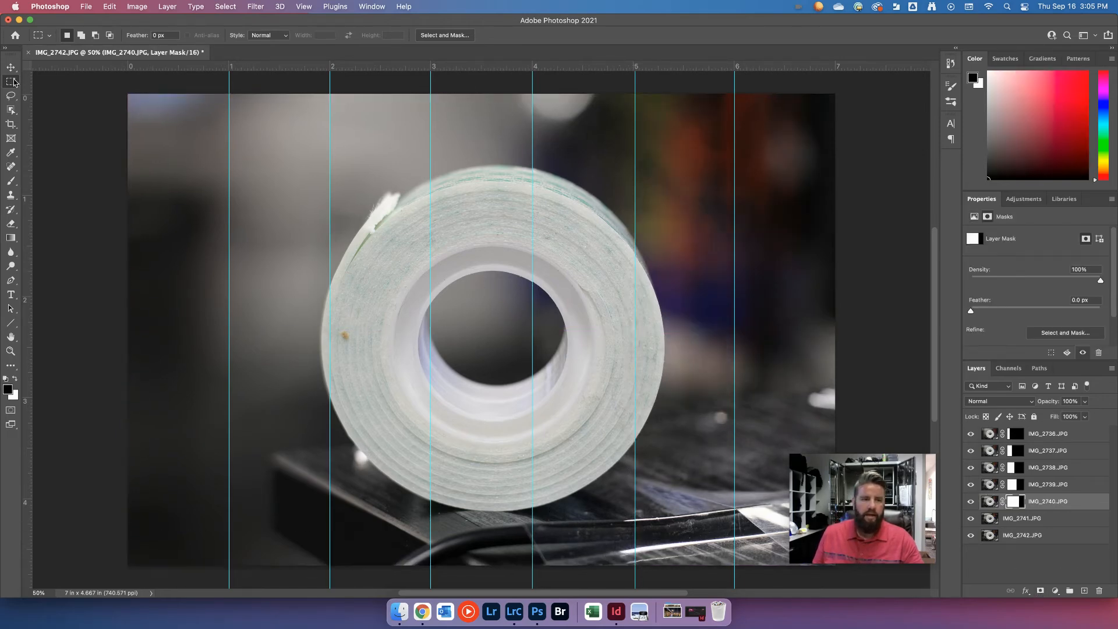
Step: Mask the IMG_2741.JPG layer to the full-height area from the image's left edge to the 6-inch guide
click(1037, 520)
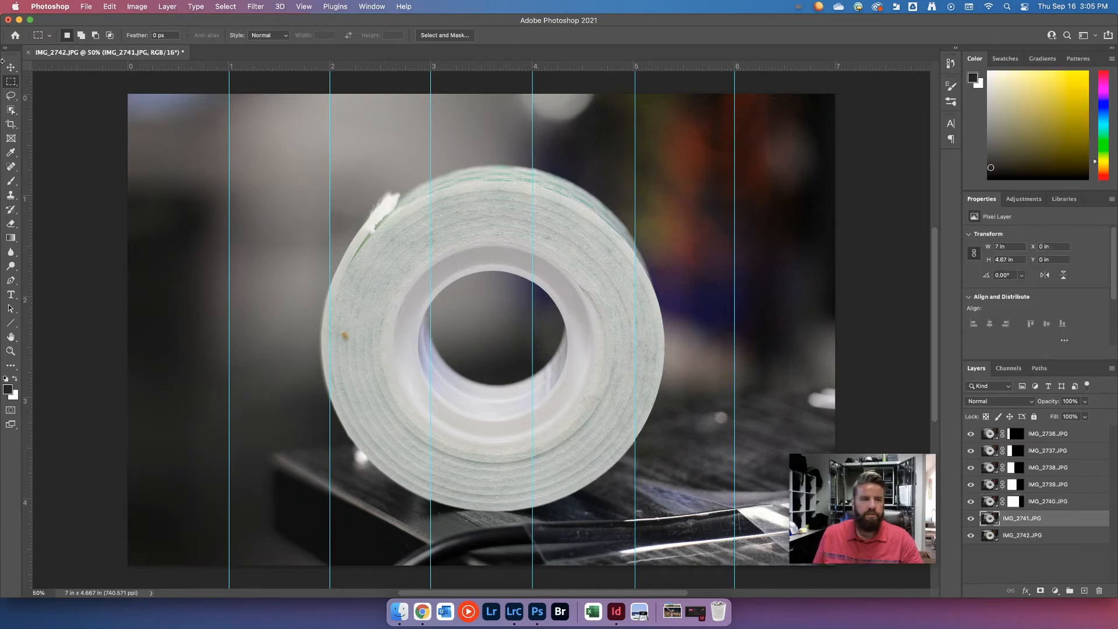
drag(127, 94, 735, 540)
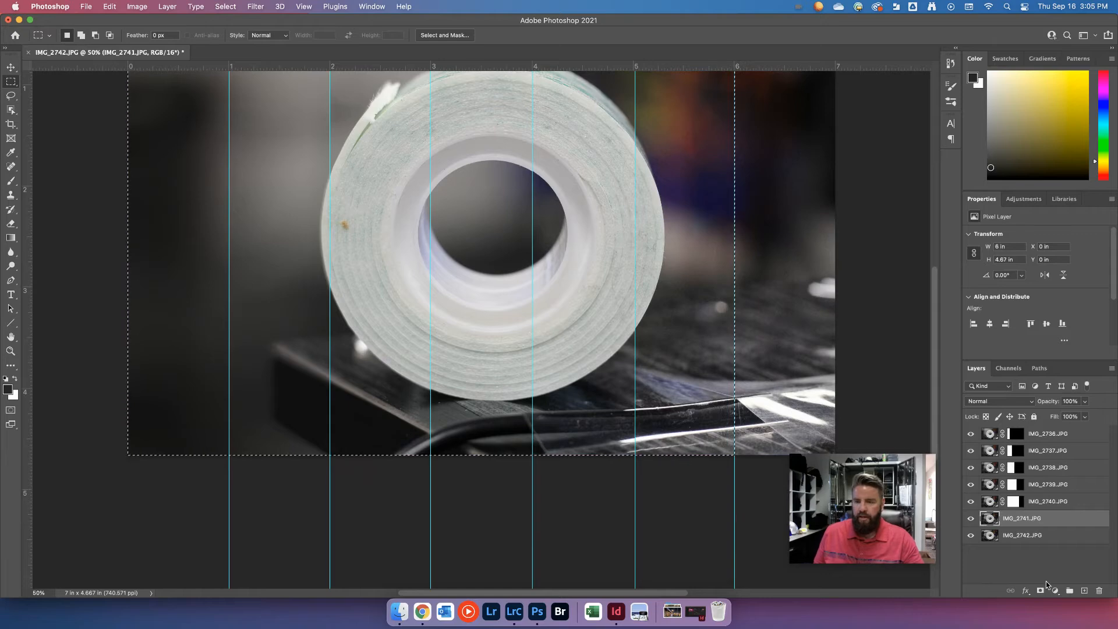
click(1041, 591)
scroll(724, 244, up, 4)
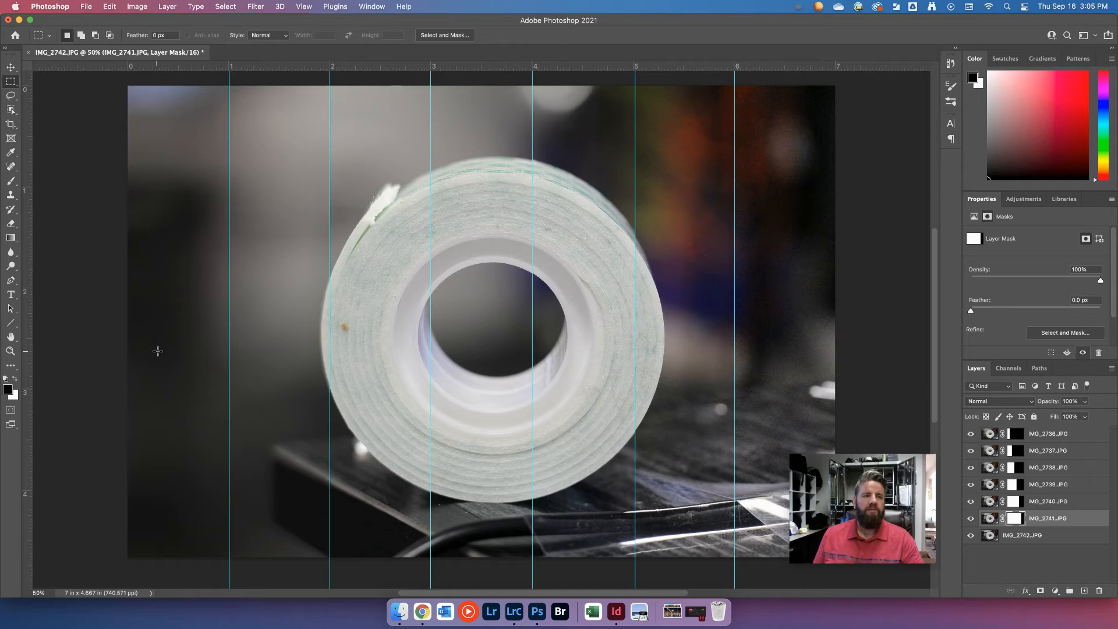
Step: Choose the Horizontal Type tool and look at the font list, keeping Bebas Neue Bold at 29 pt
click(11, 295)
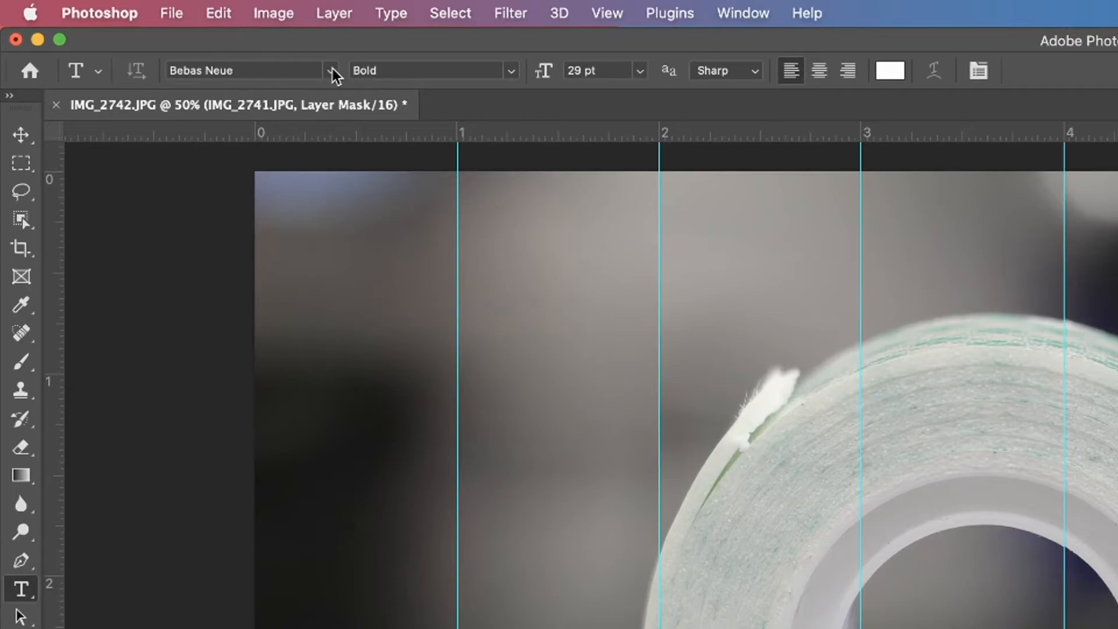
click(165, 36)
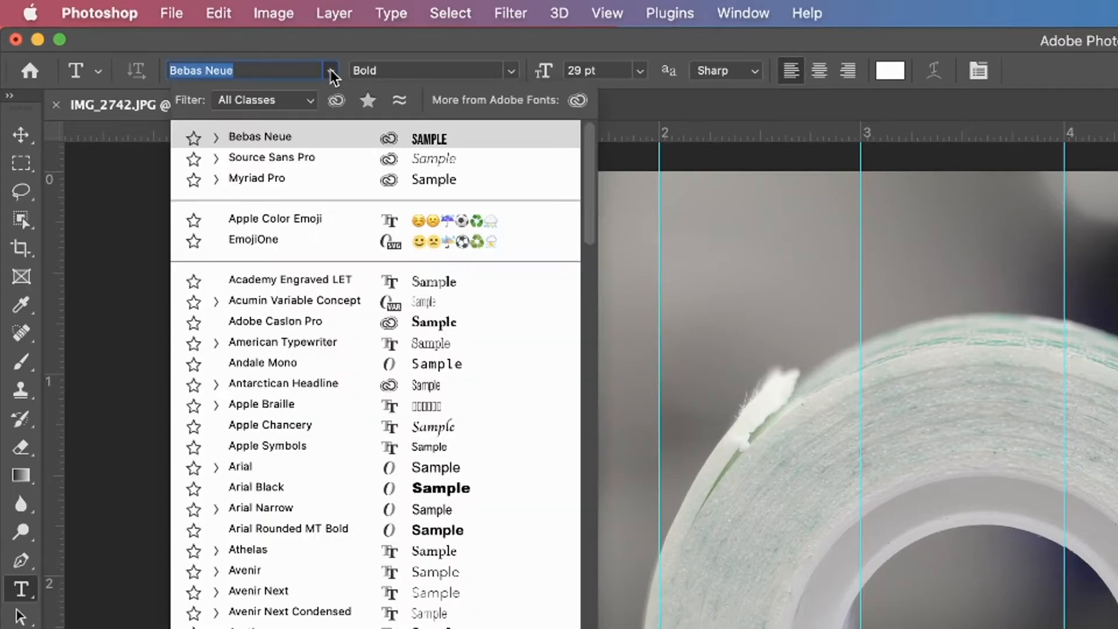
click(331, 71)
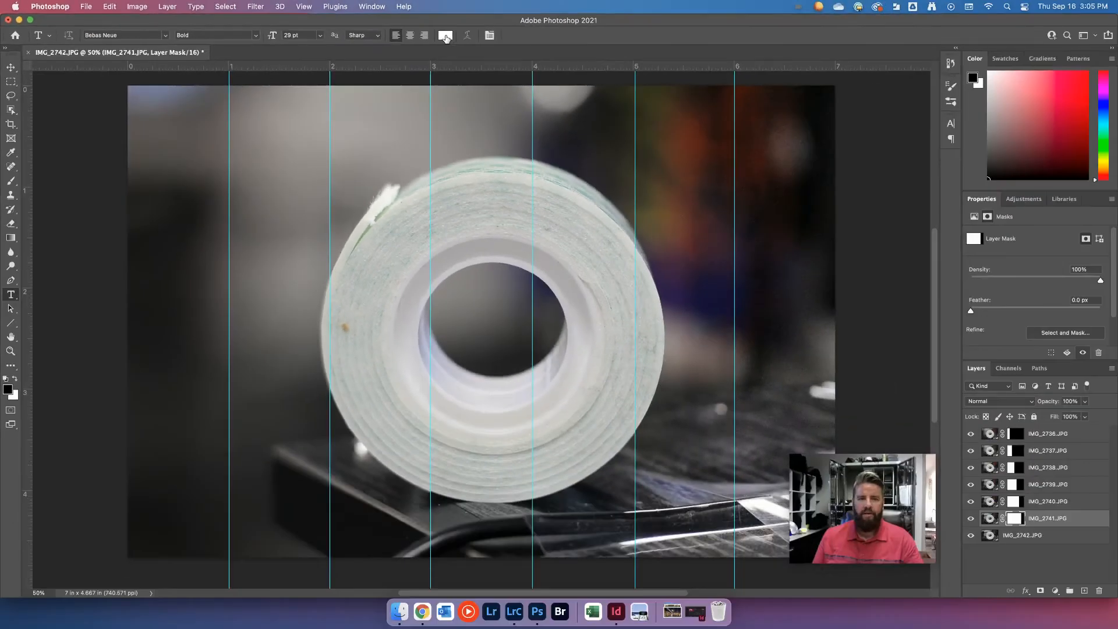
Step: Try blue and bright green (00ff2a) as the text colour and set it back to white (ffffff)
click(445, 35)
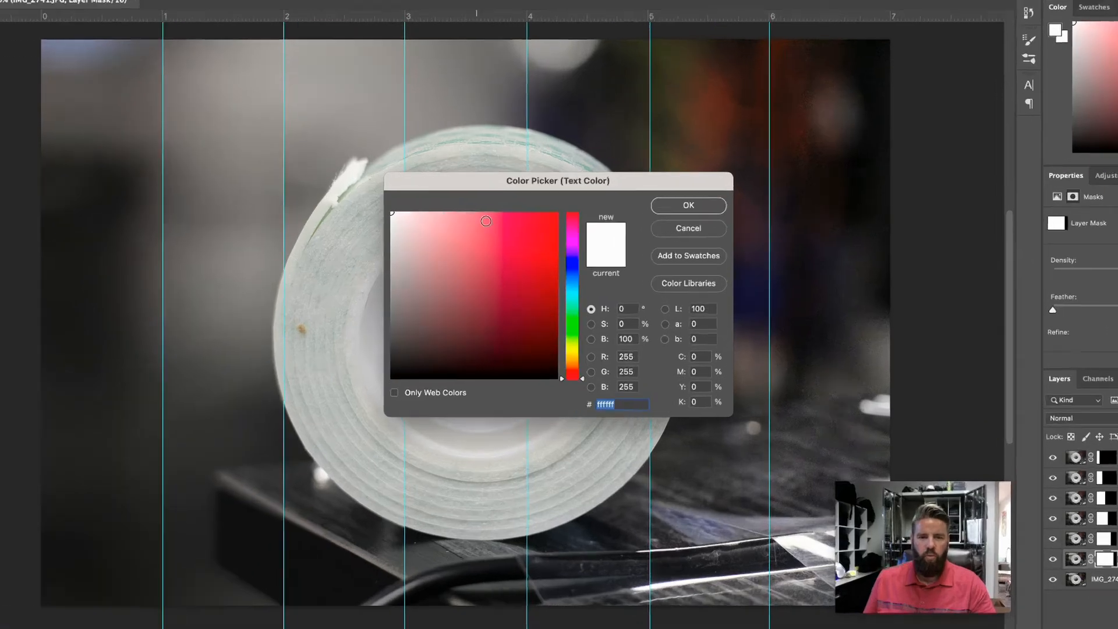
click(546, 215)
click(529, 272)
click(572, 287)
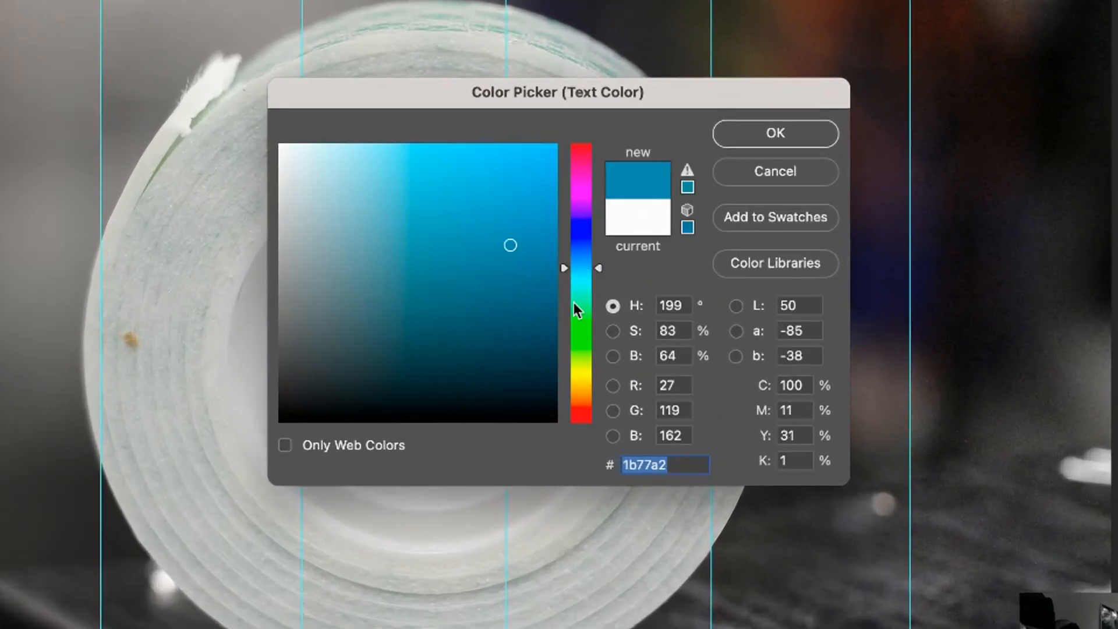
click(584, 323)
click(556, 145)
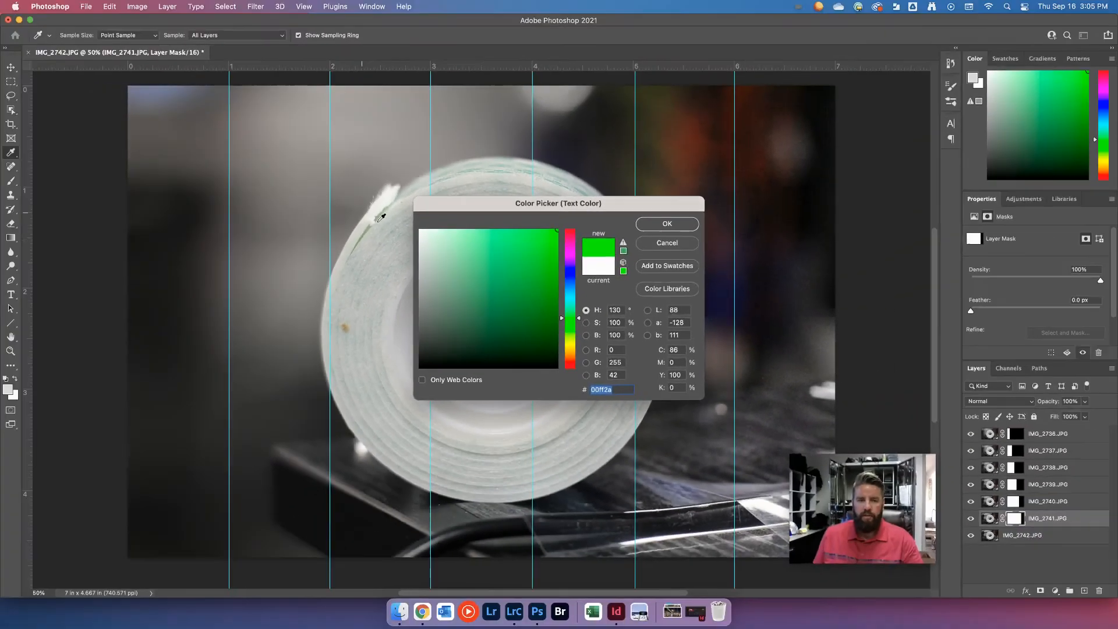
click(439, 237)
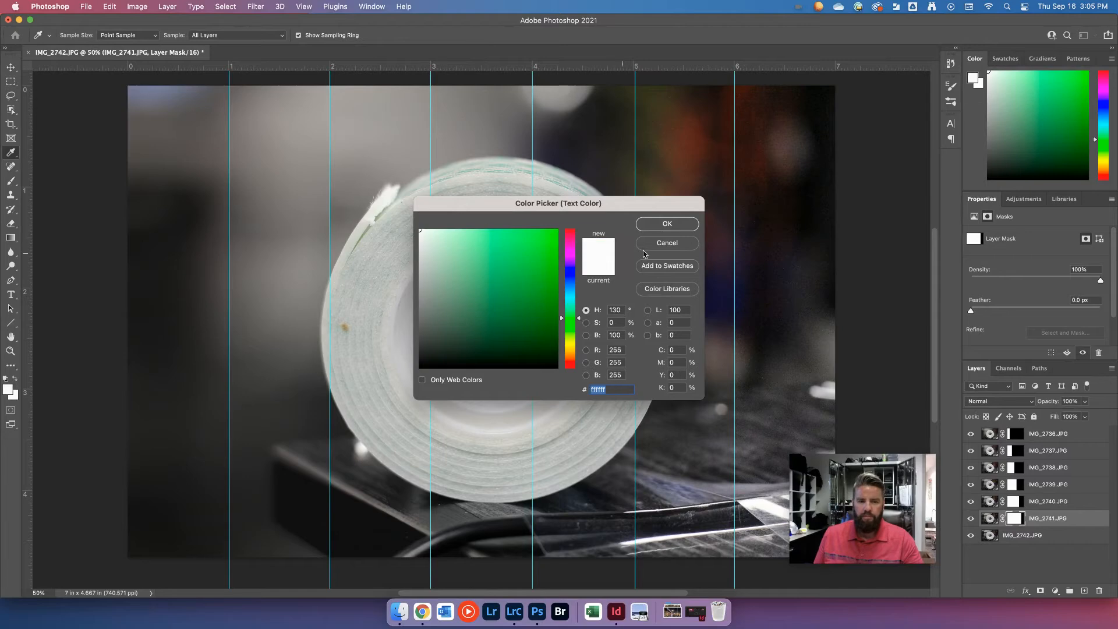
click(658, 222)
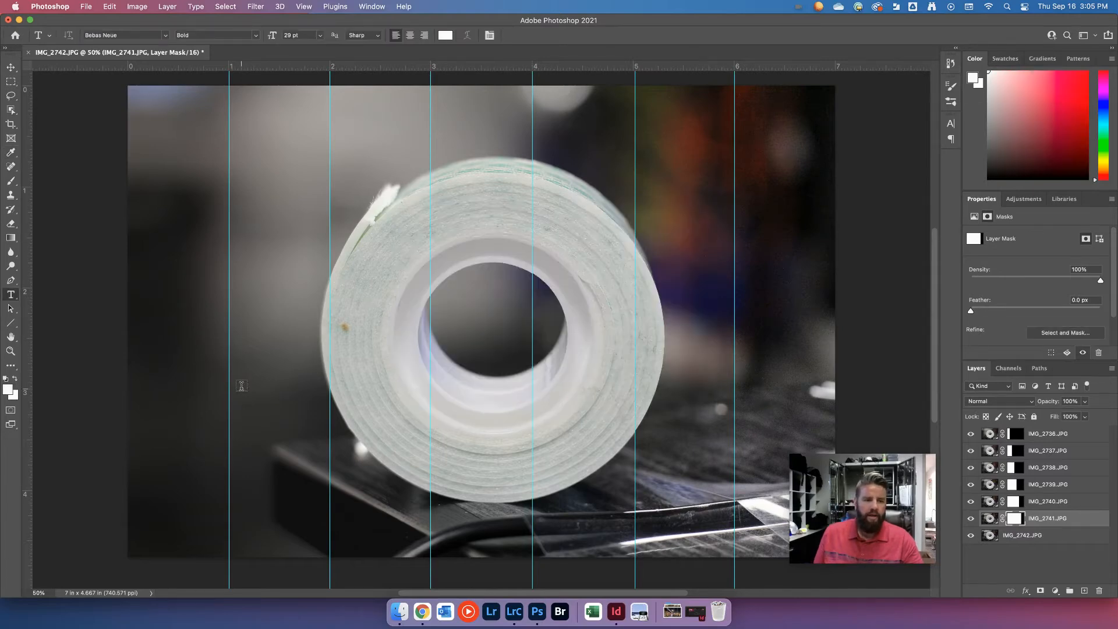
Step: Add the text "100" near the bottom of the first strip and move its text layer to the top of the layer stack
click(151, 538)
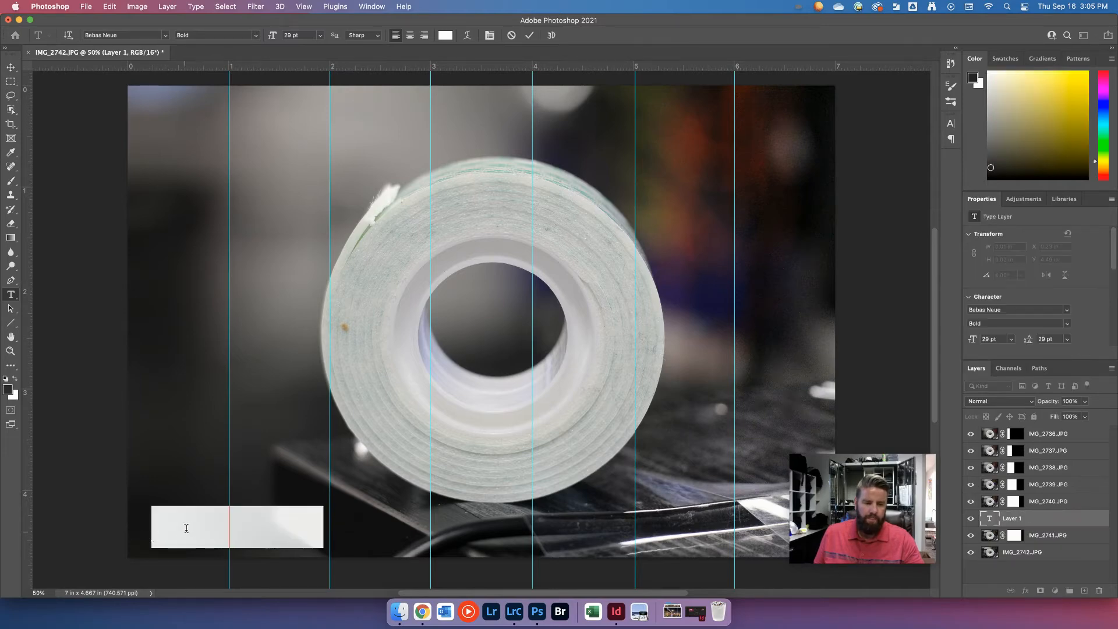
text(100)
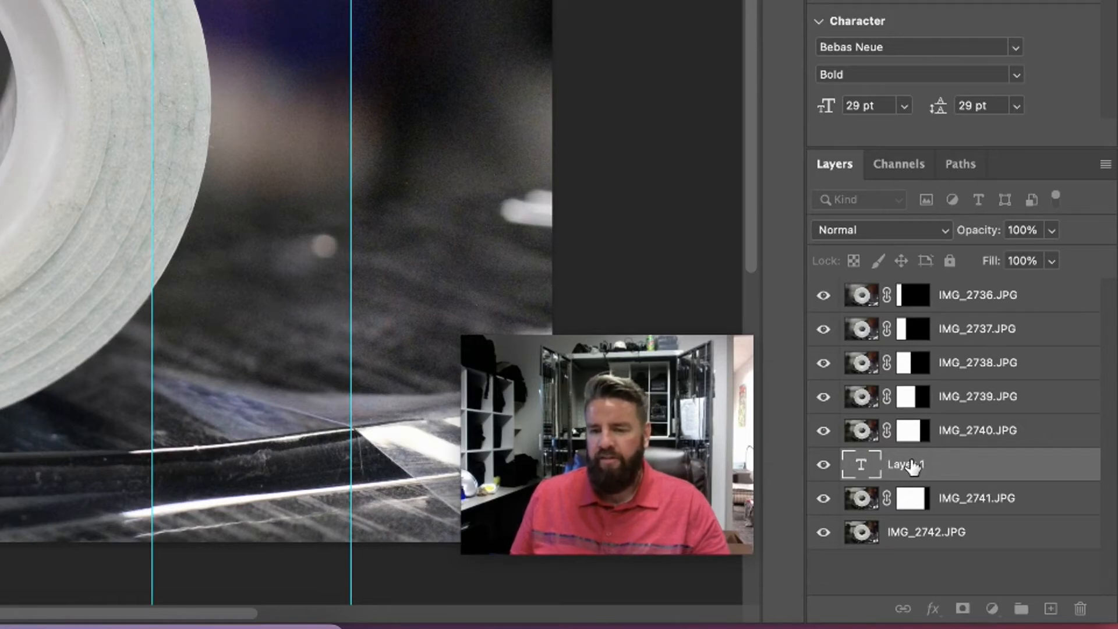
drag(966, 464, 948, 285)
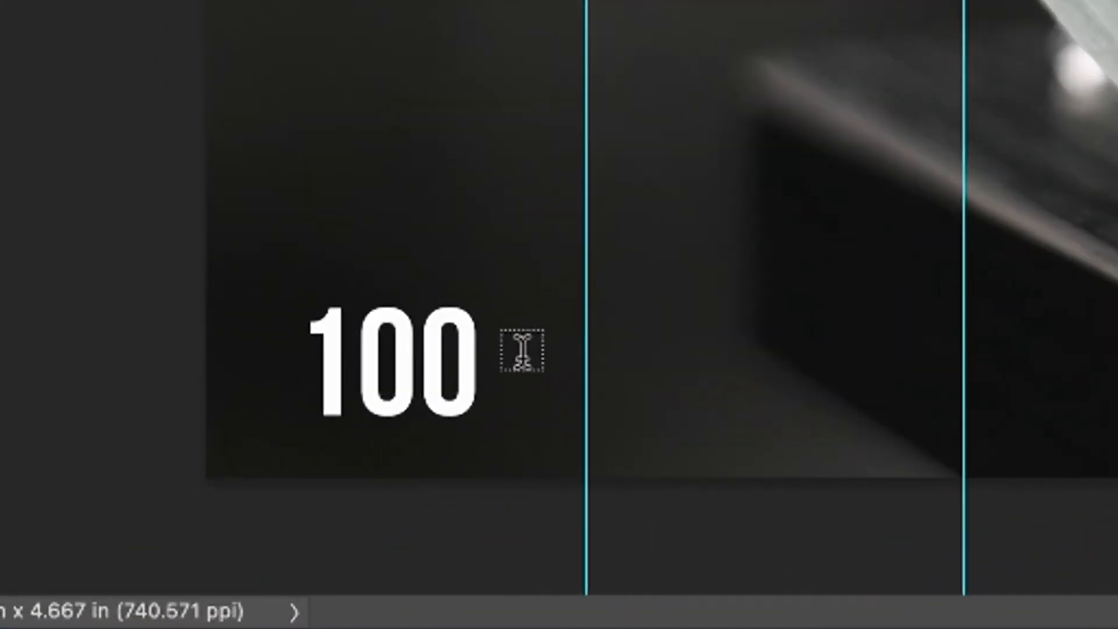
Step: Extend the text line with 200, 400, 800, 1600, 3200 and 6400, spaced so each value sits in its own strip
click(472, 361)
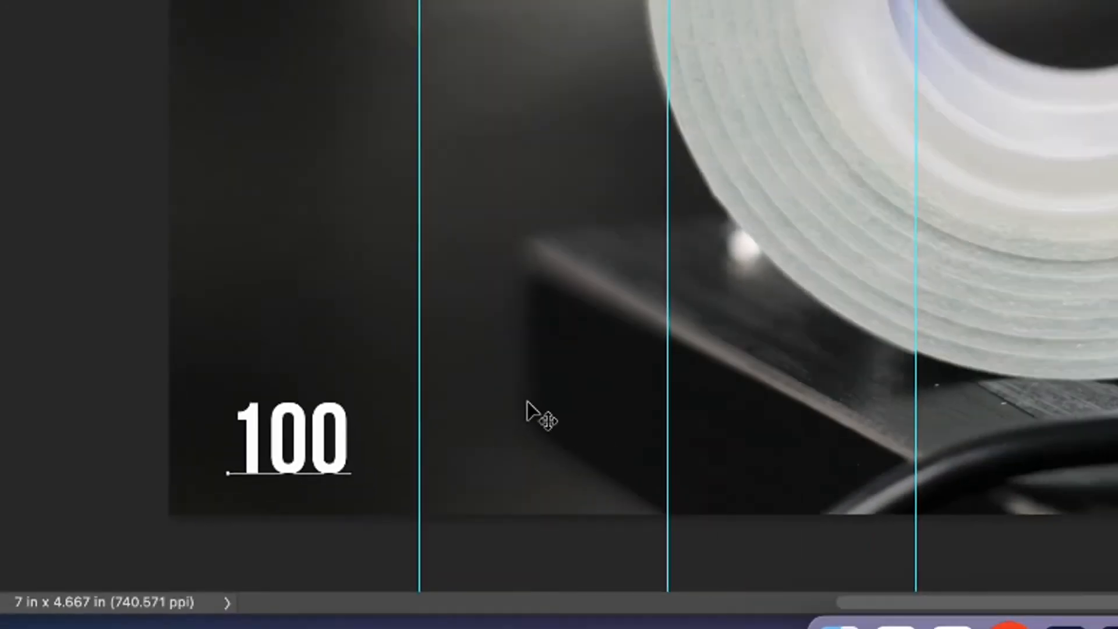
text(200)
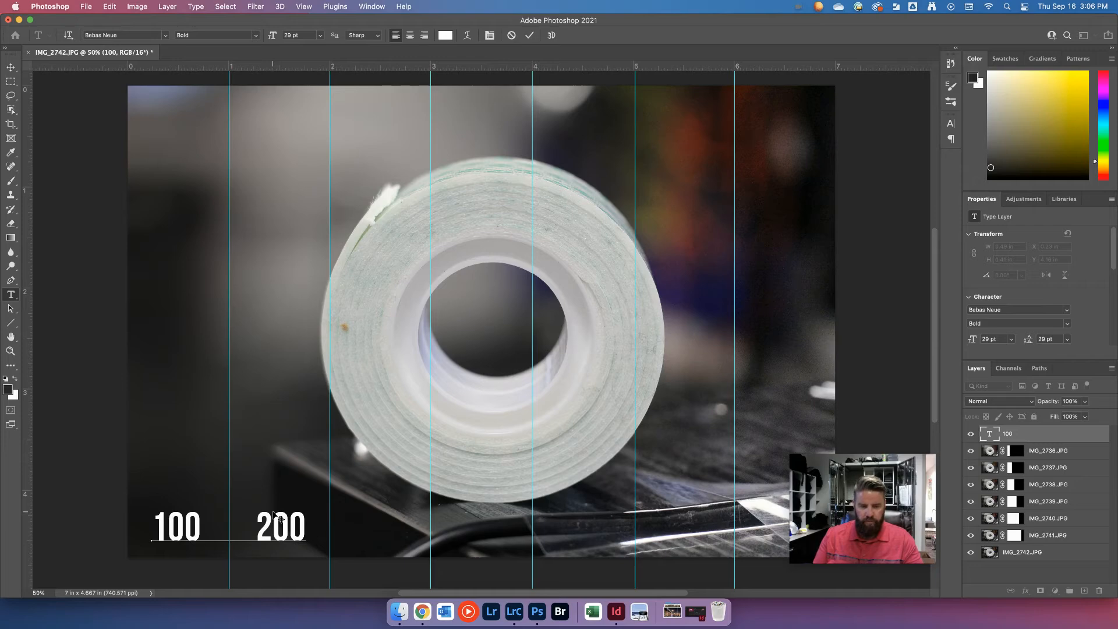
text(        400)
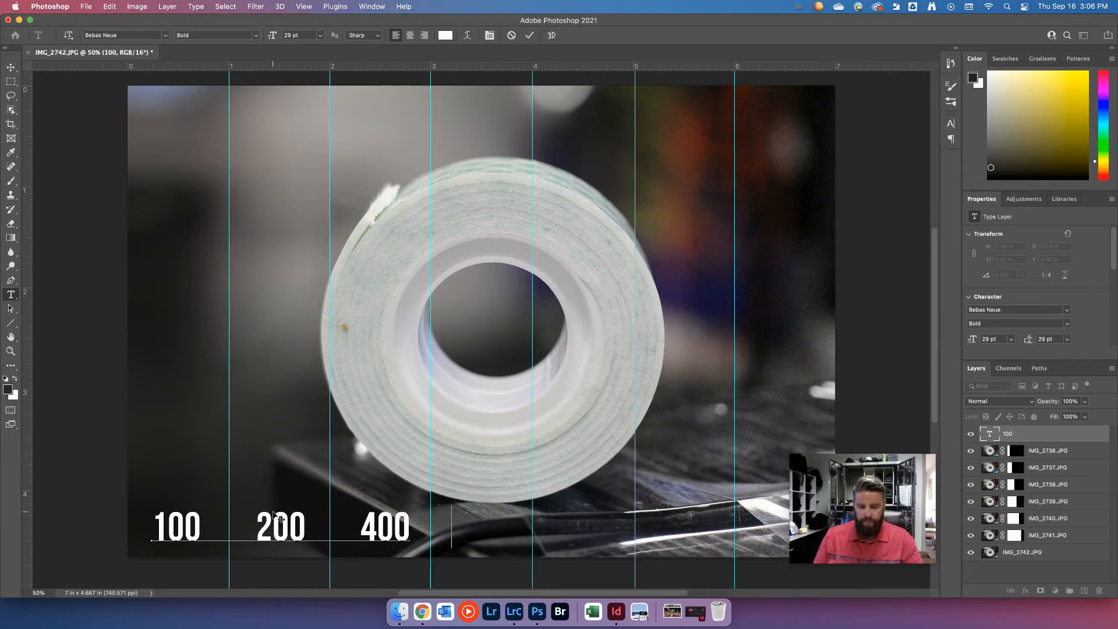
text(      800)
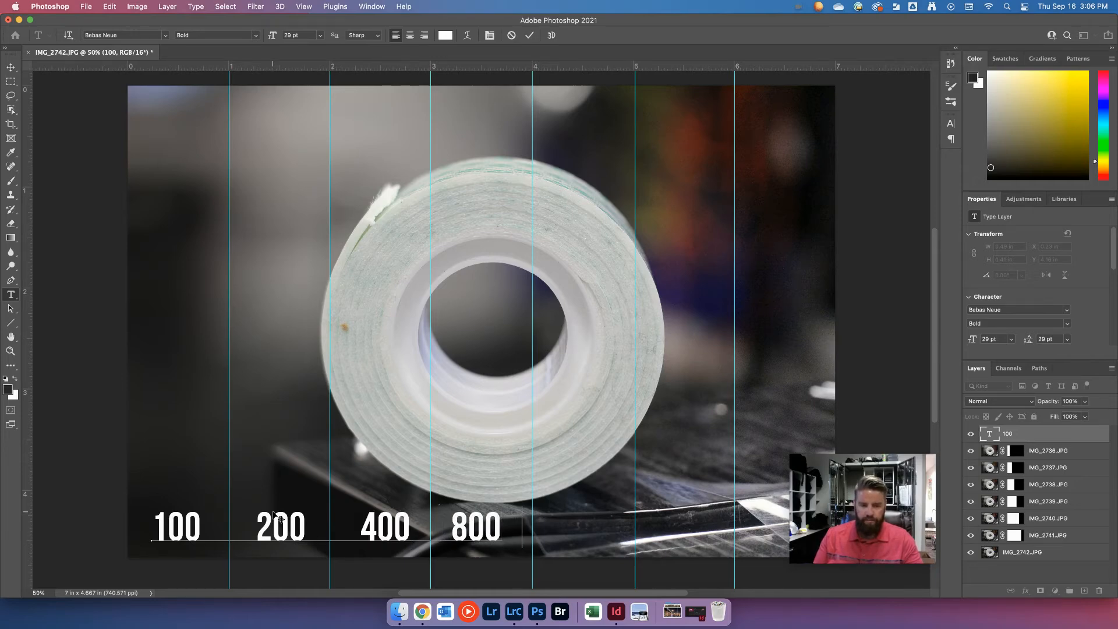
text(       1600)
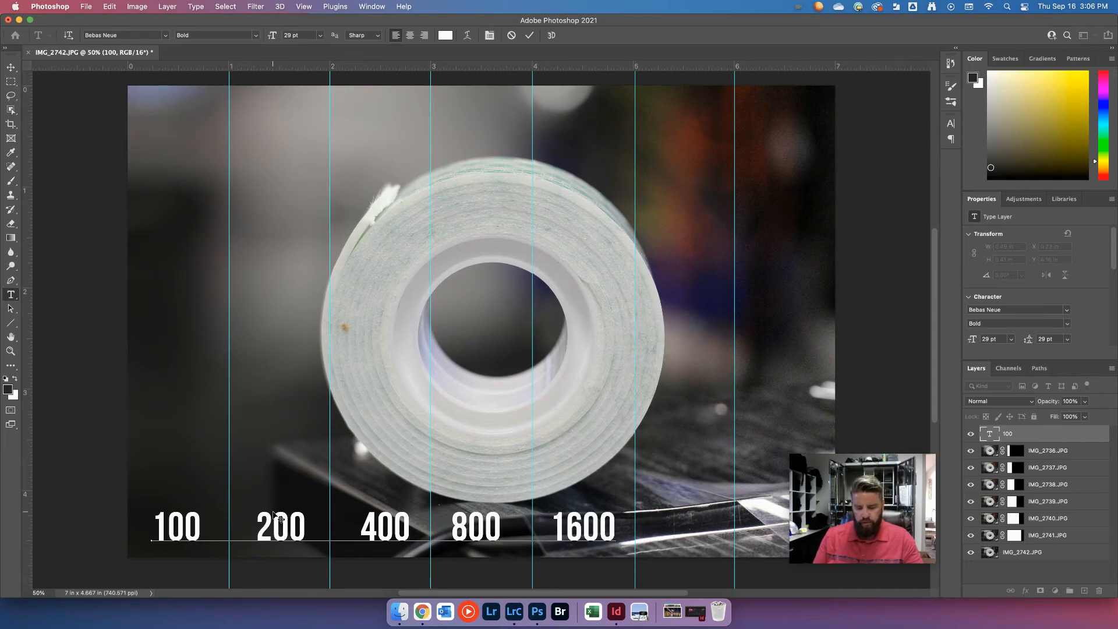
text(      3200    )
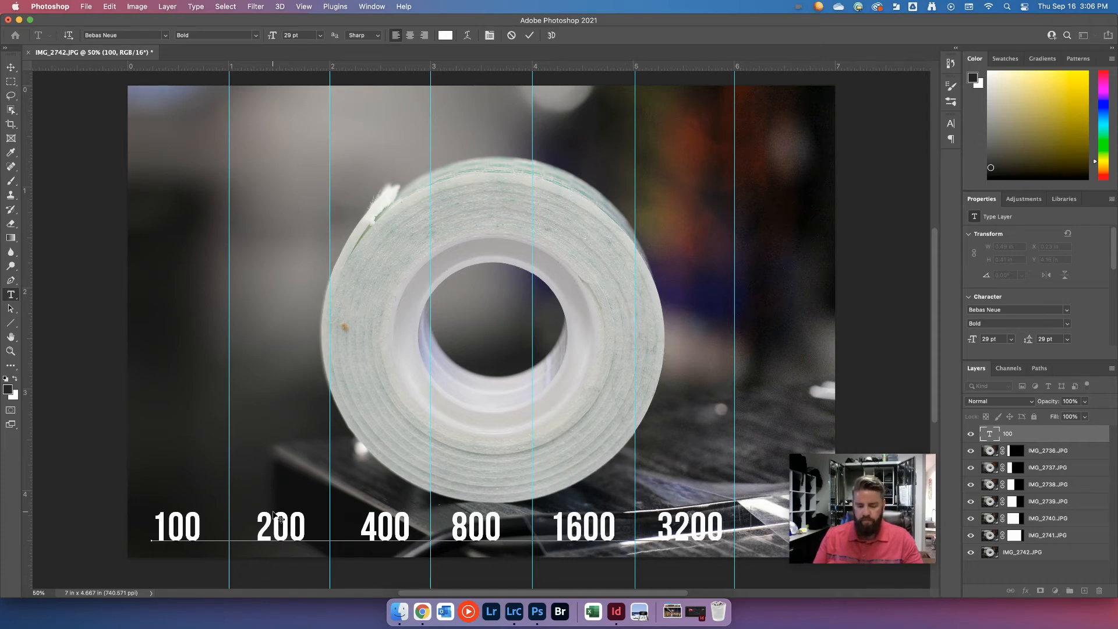
text(64)
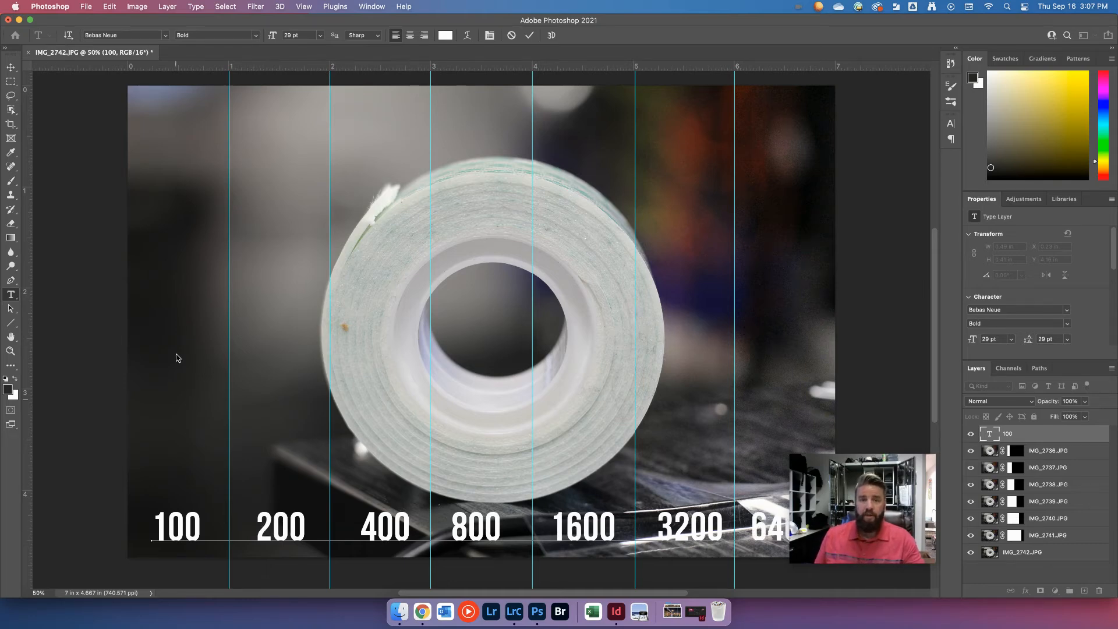
click(529, 35)
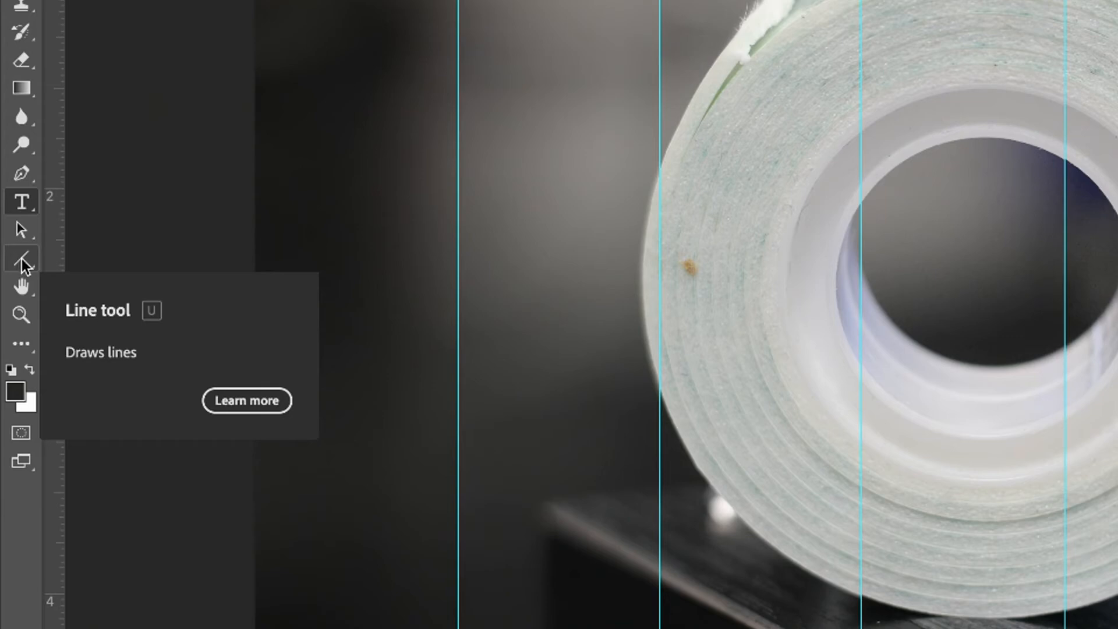
Step: Choose the Line tool for drawing the strip dividers
click(22, 261)
click(82, 253)
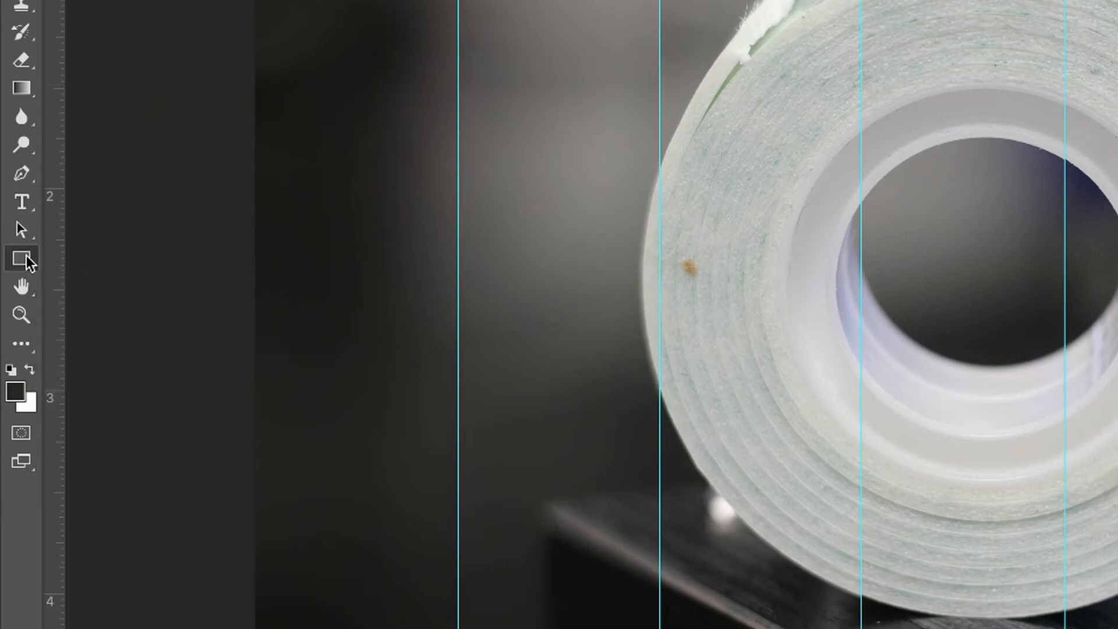
click(21, 260)
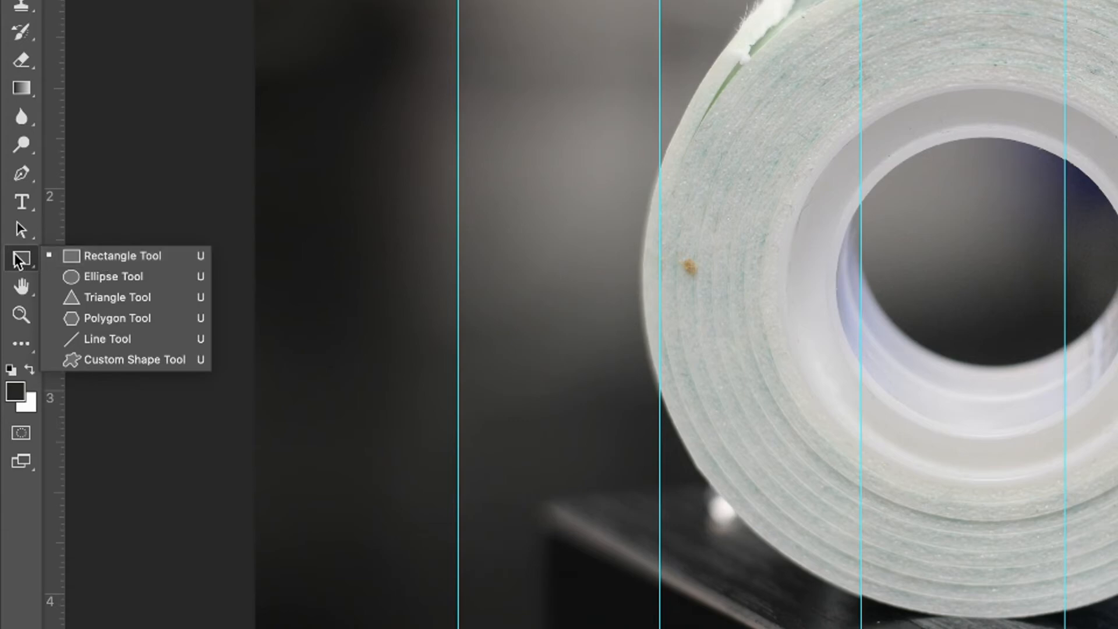
click(117, 337)
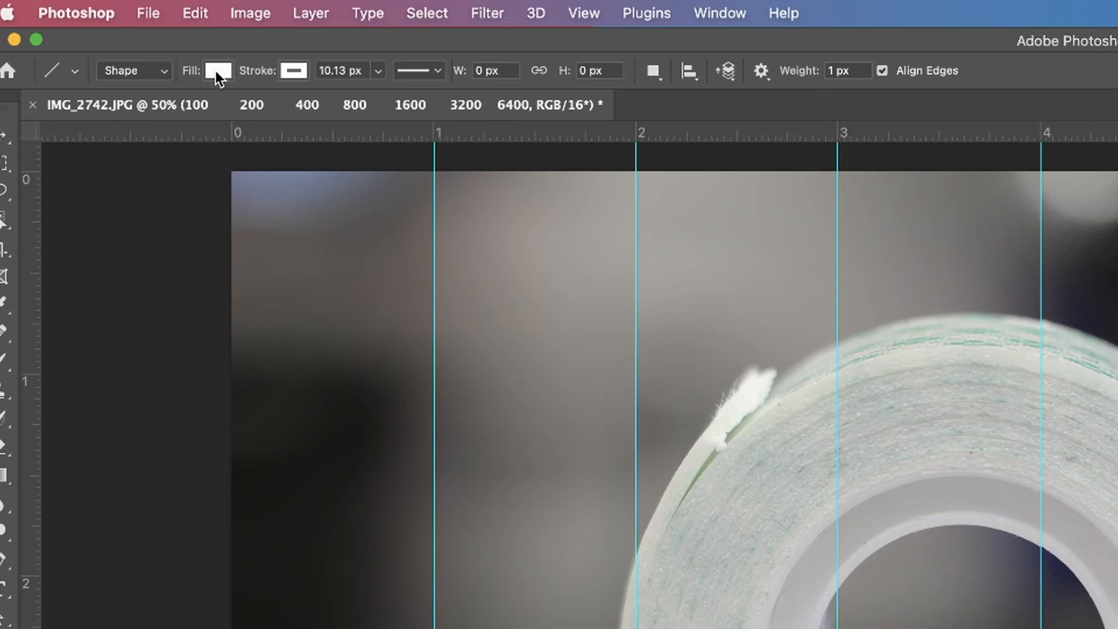
Step: Try several shades of red as the line's fill colour and set it back to white
click(219, 73)
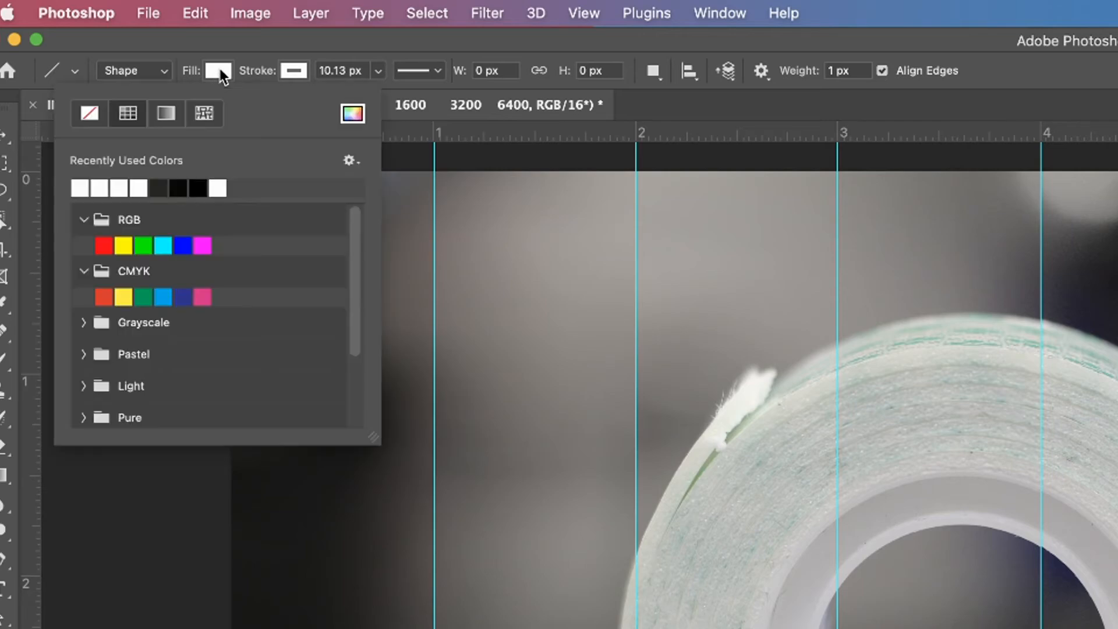
click(353, 113)
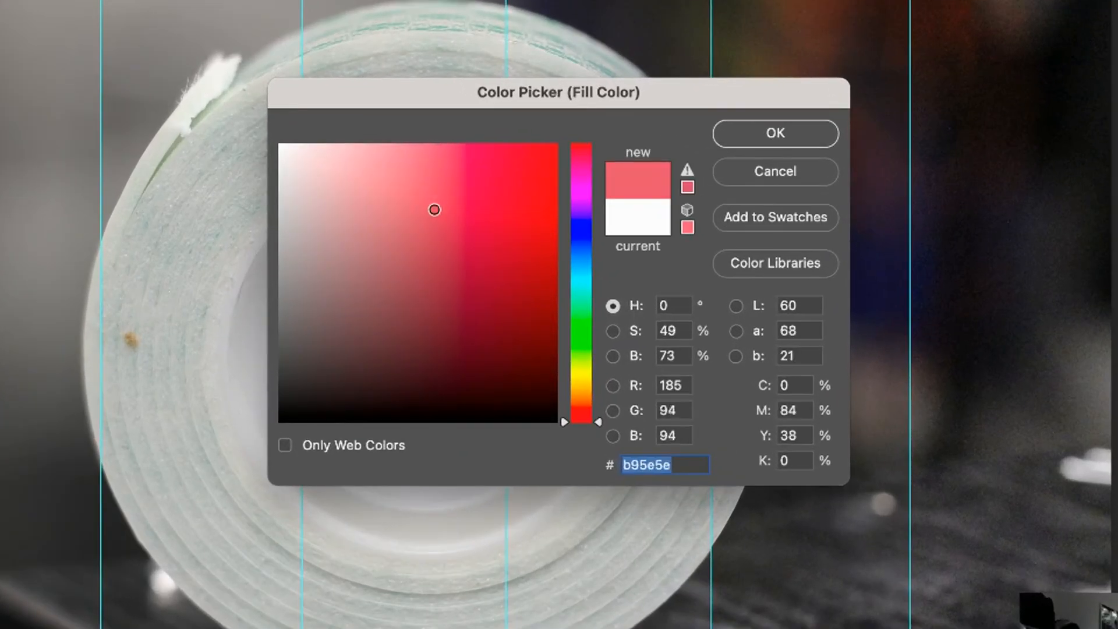
click(476, 294)
click(431, 347)
click(501, 217)
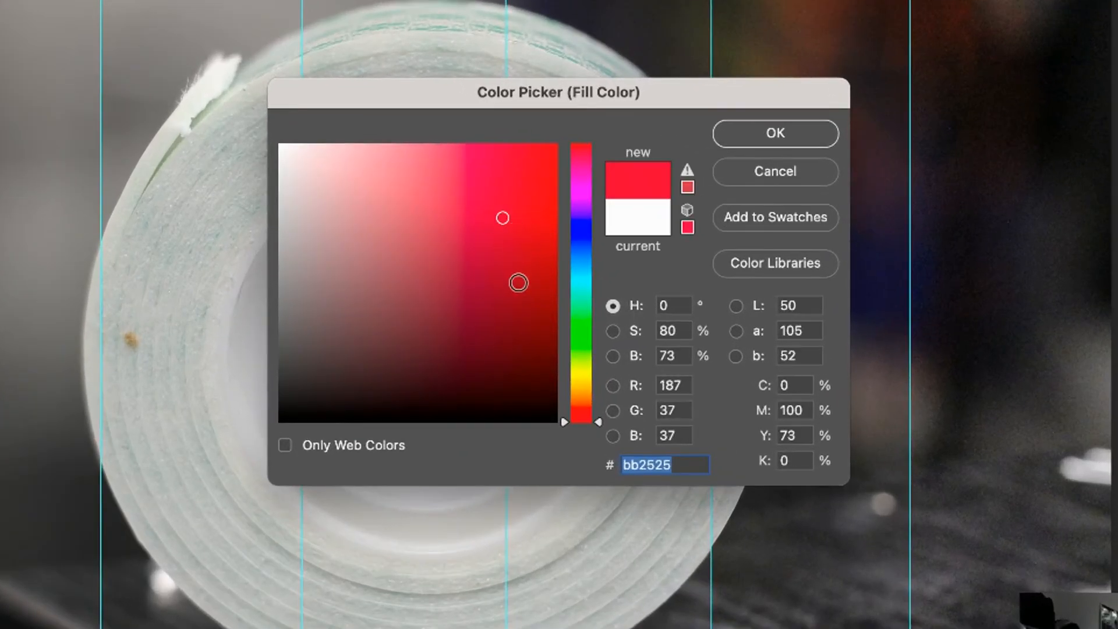
click(516, 288)
click(516, 291)
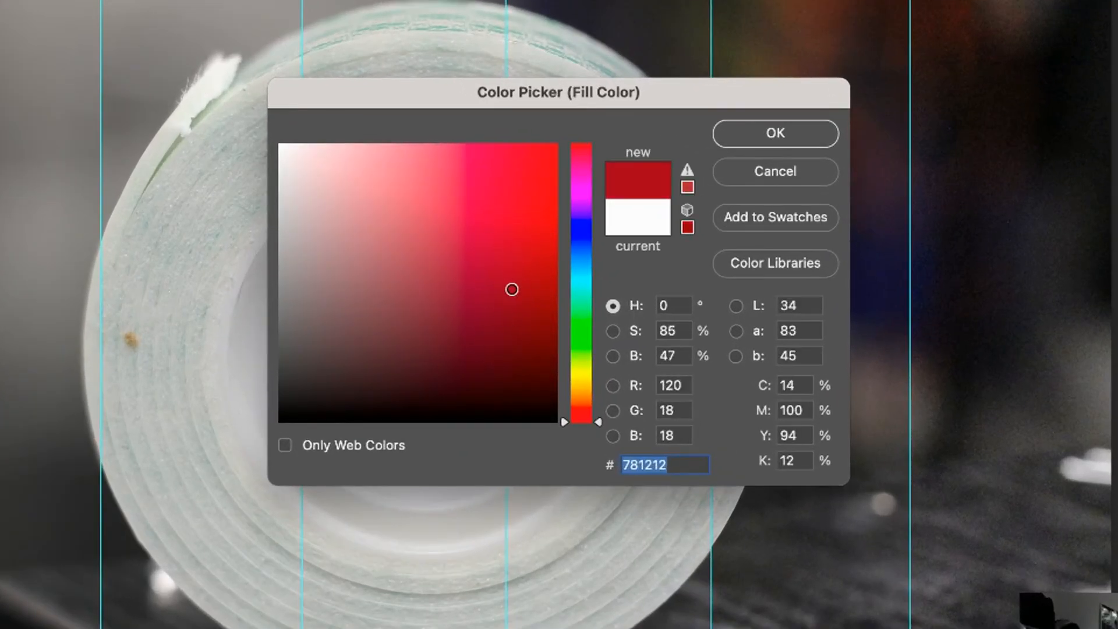
click(494, 275)
click(365, 254)
click(454, 186)
click(482, 353)
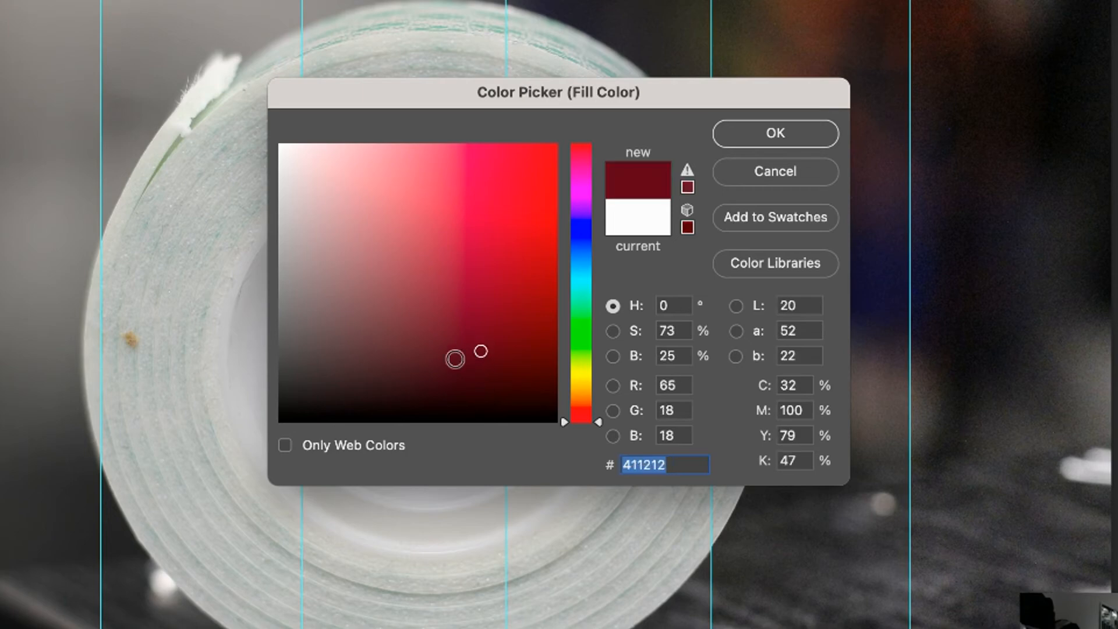
click(318, 274)
drag(320, 174, 247, 101)
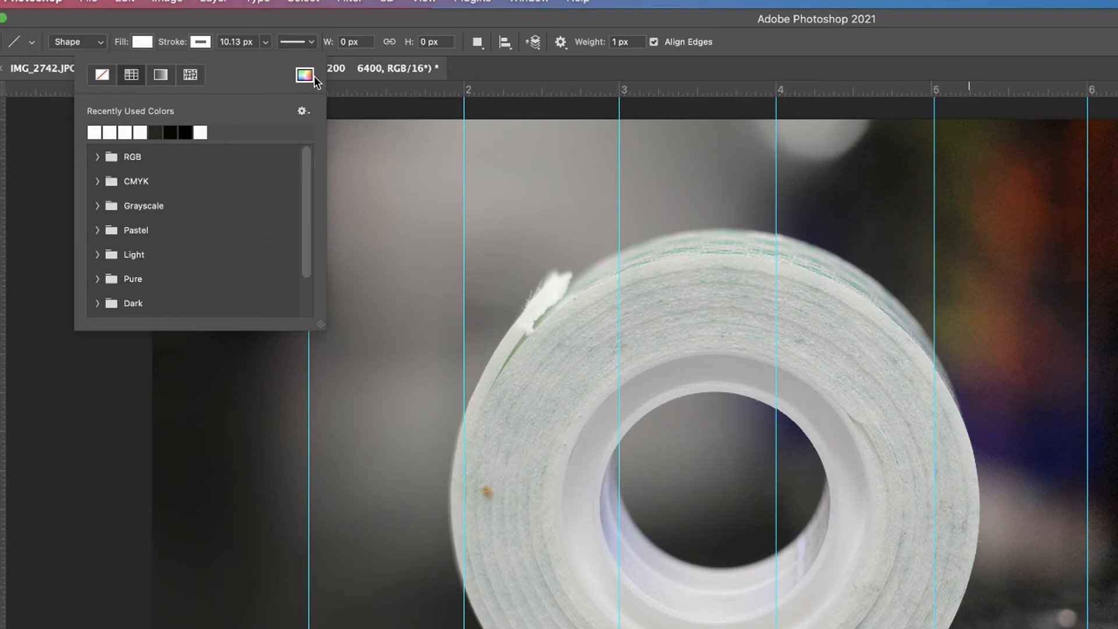
Step: Confirm white (ffffff) as the line's stroke colour and set the stroke width to 10 px
click(305, 75)
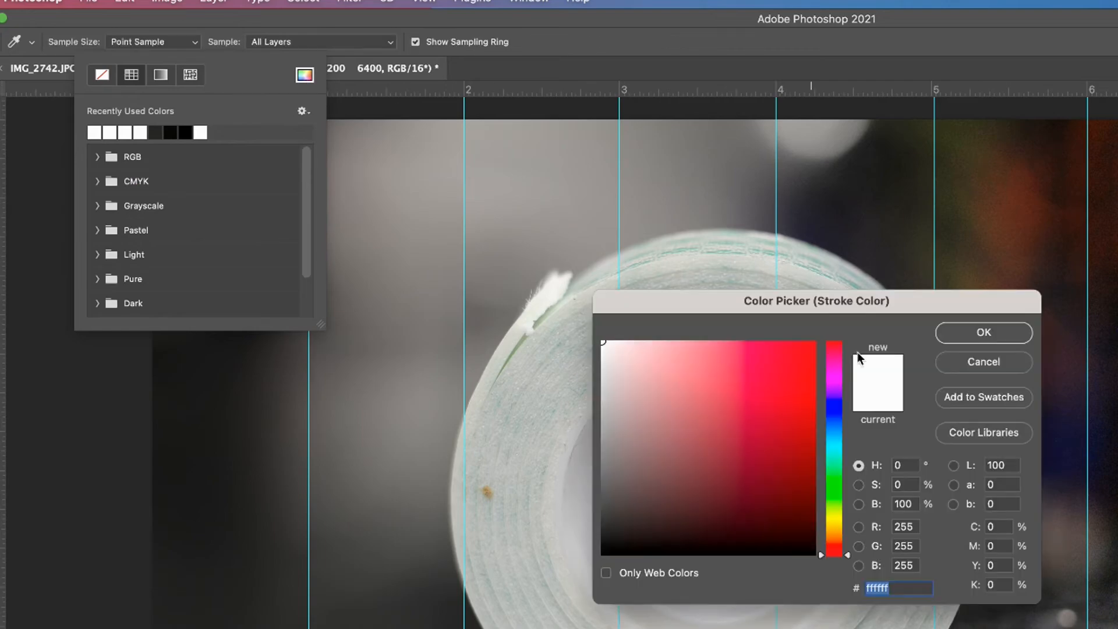
click(977, 334)
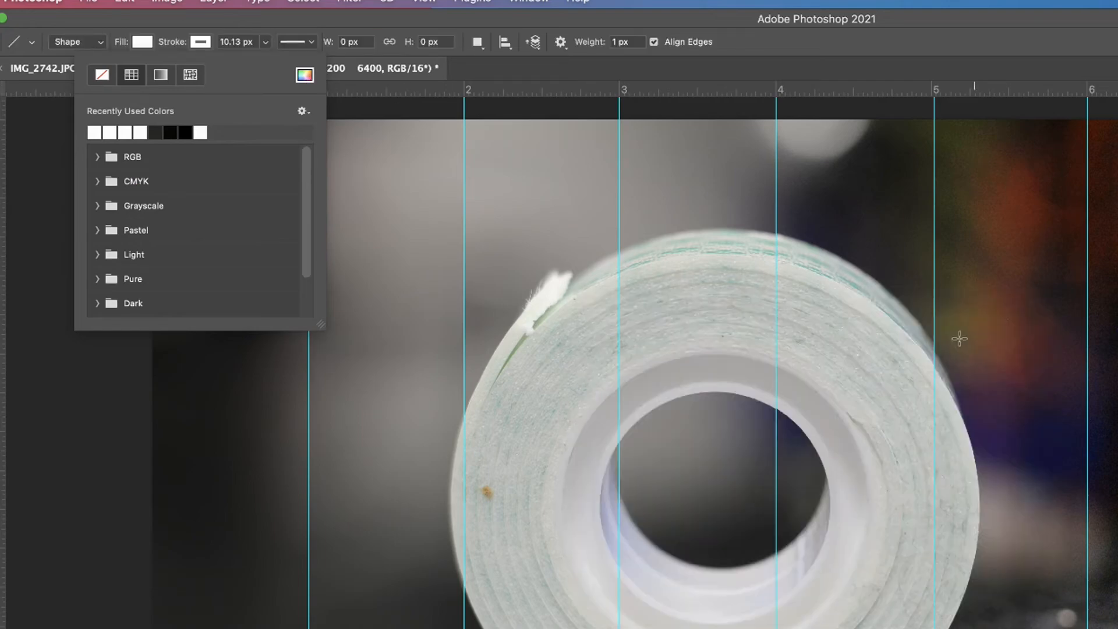
click(265, 43)
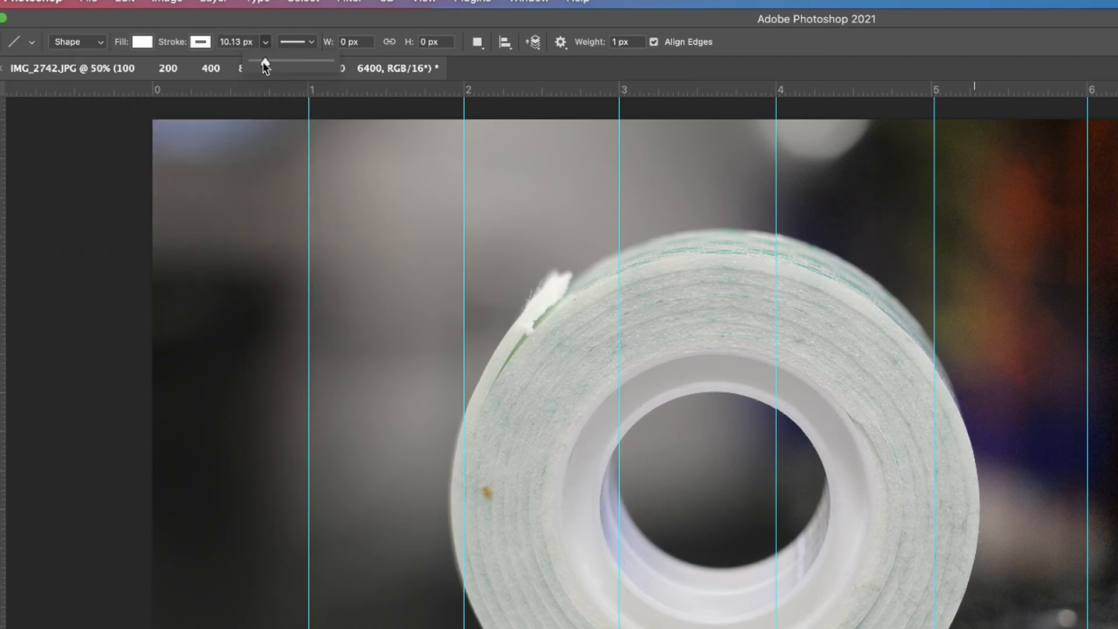
click(237, 42)
text(10)
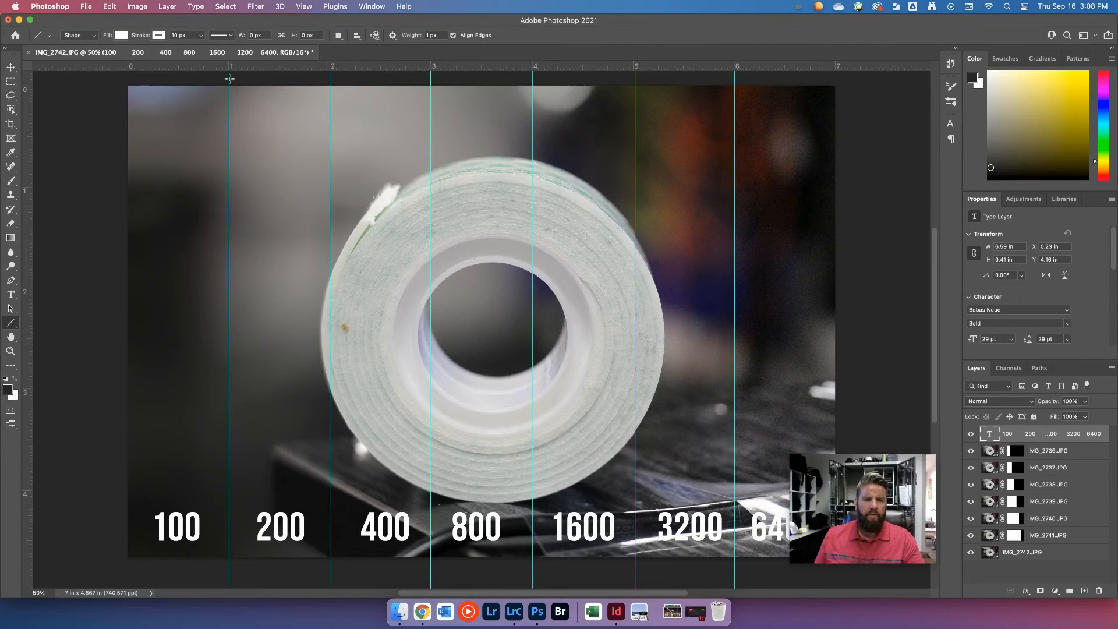
Step: Draw six full-height vertical divider lines along the guides at 1, 2, 3, 4, 5 and 6 inches
drag(230, 79, 208, 400)
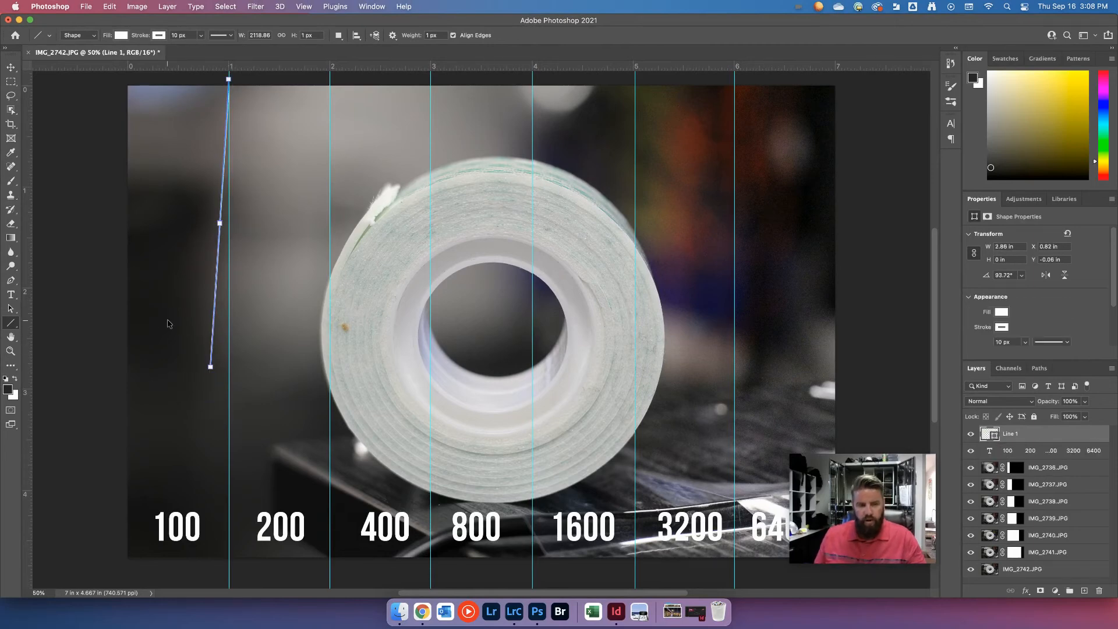
key(super+z)
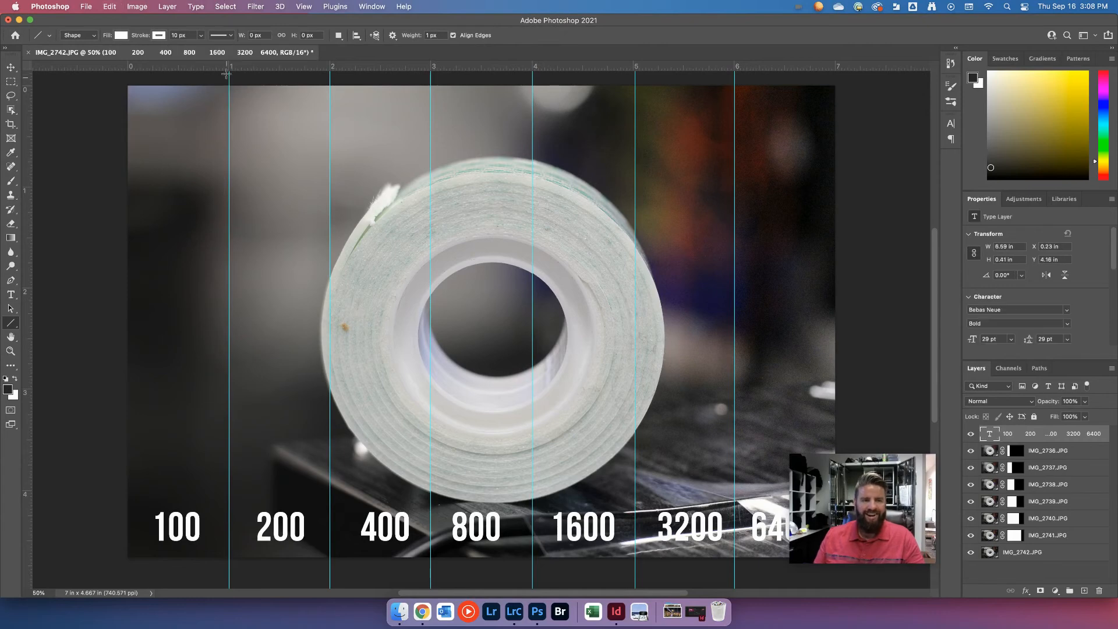
drag(229, 79, 231, 570)
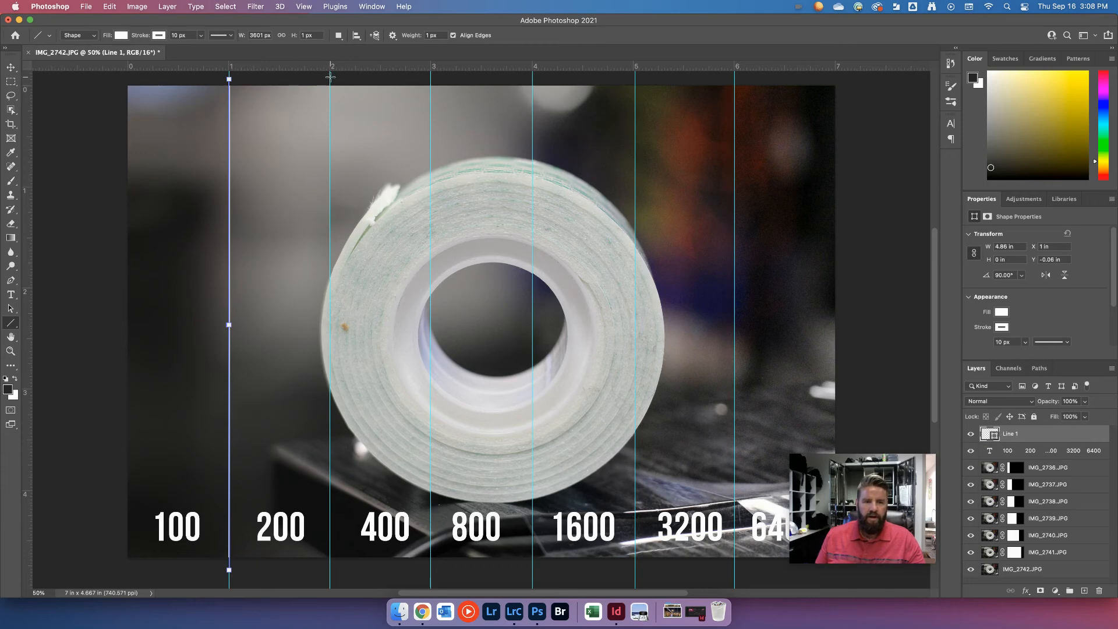
drag(330, 76, 330, 571)
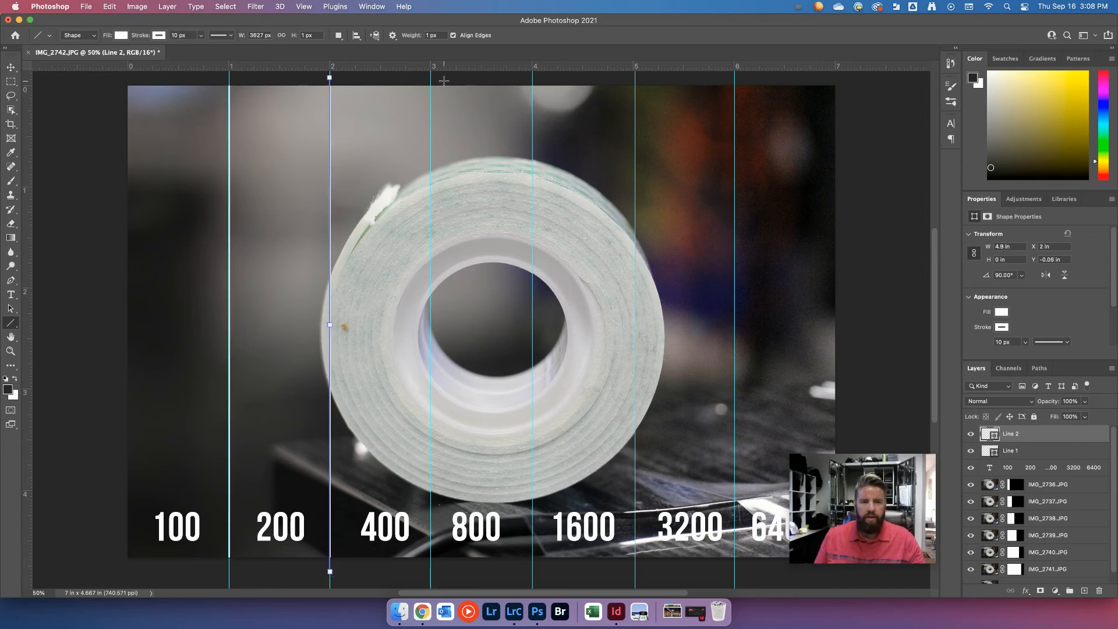
drag(430, 79, 432, 570)
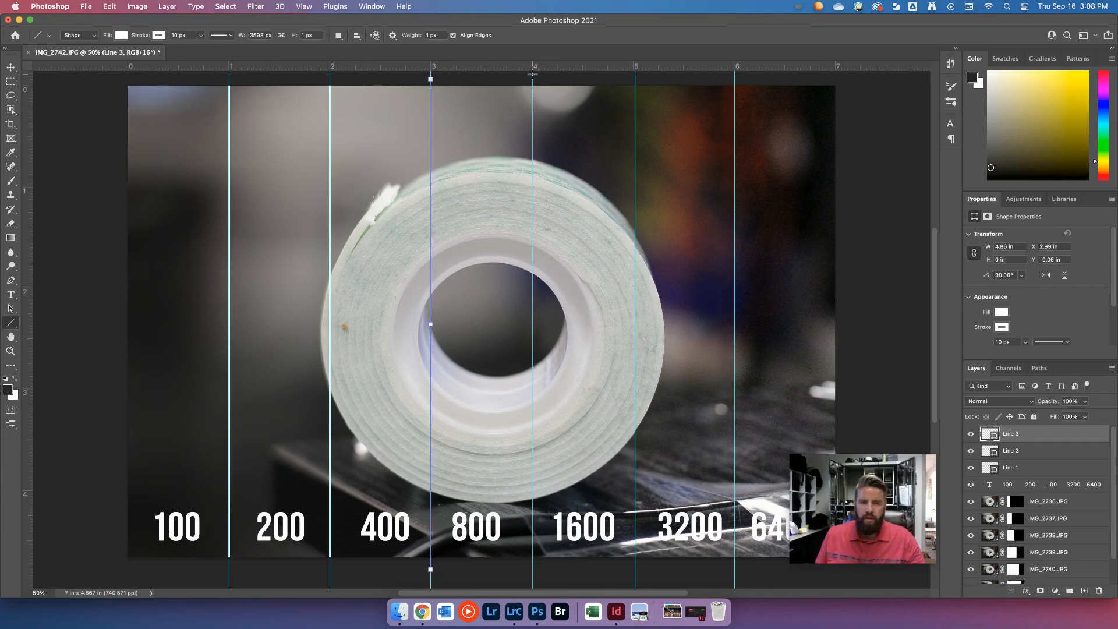
drag(533, 74, 531, 564)
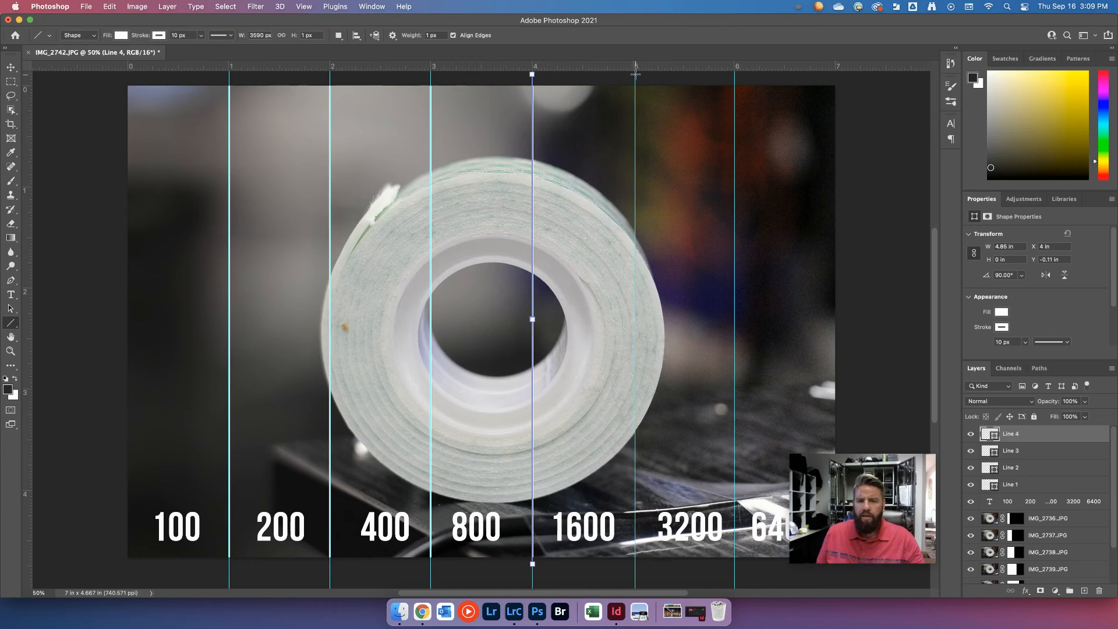
drag(635, 74, 634, 563)
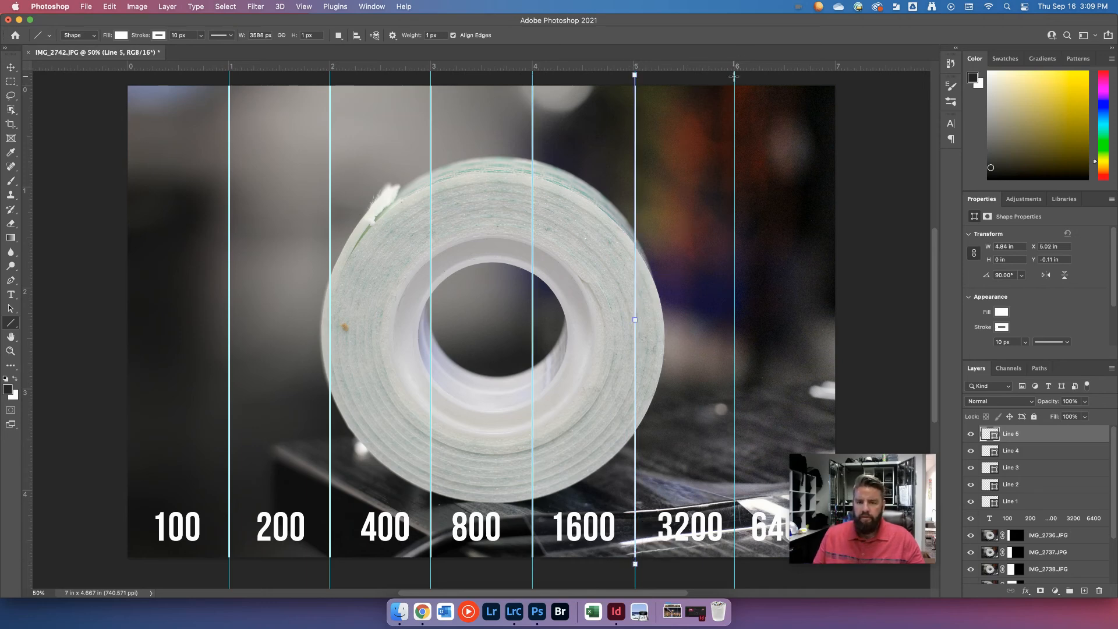
drag(734, 76, 740, 576)
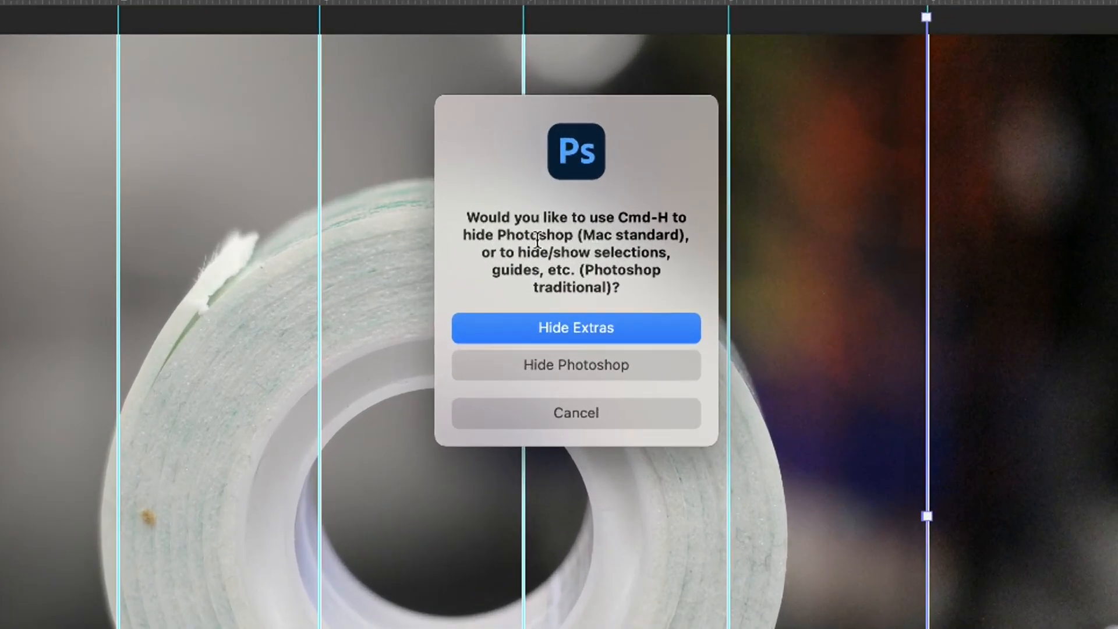
Step: Hide the guides and save the layered document as IMG_2736-Edit.tif
click(577, 329)
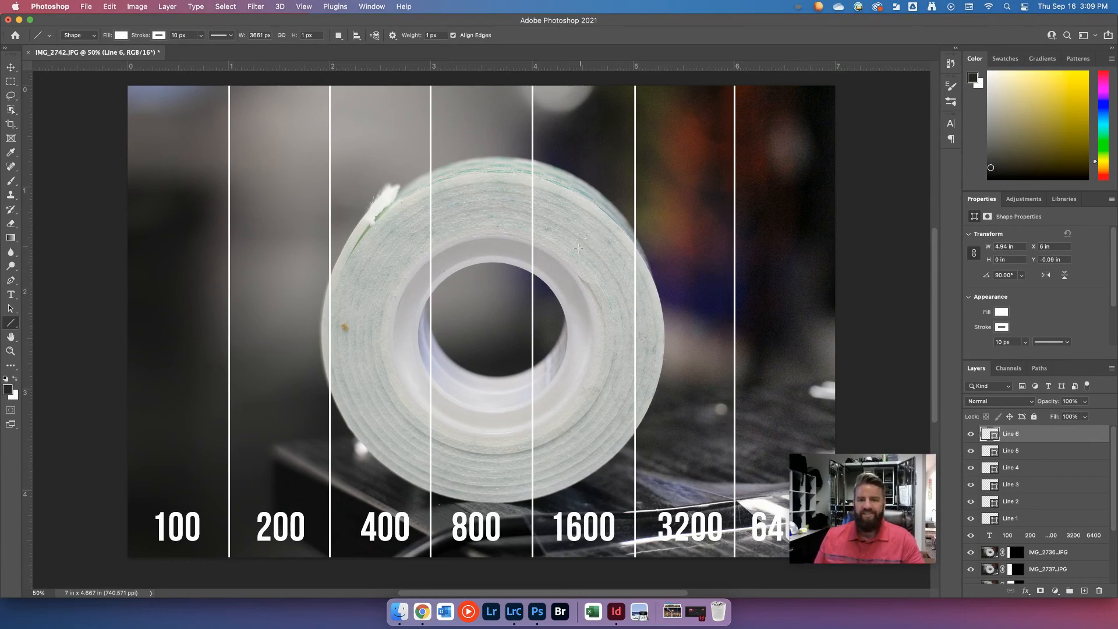
click(86, 7)
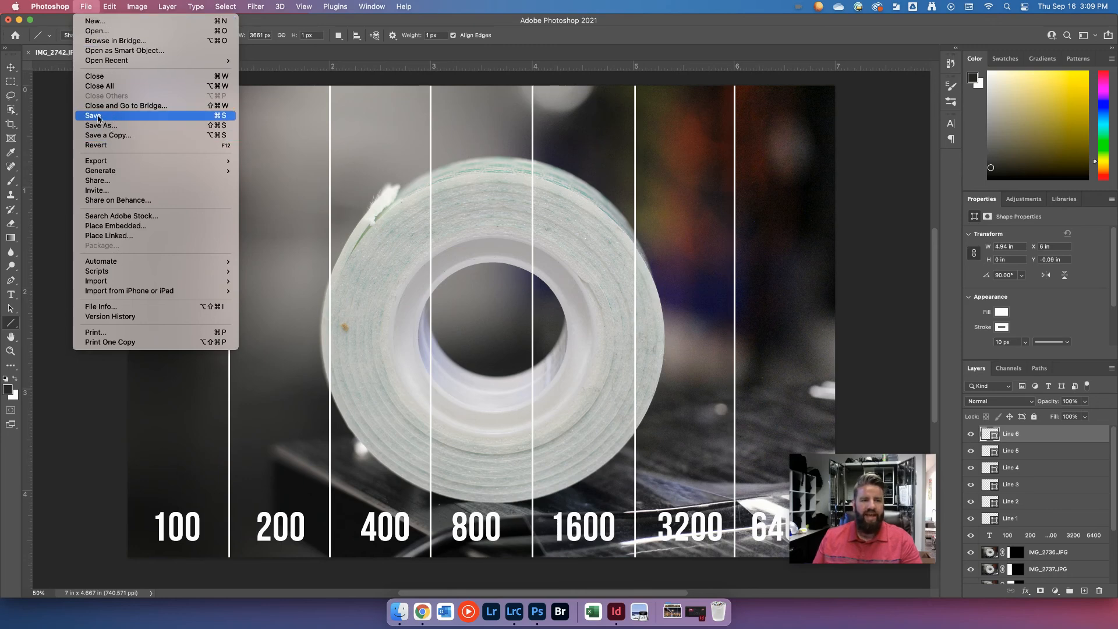
click(123, 116)
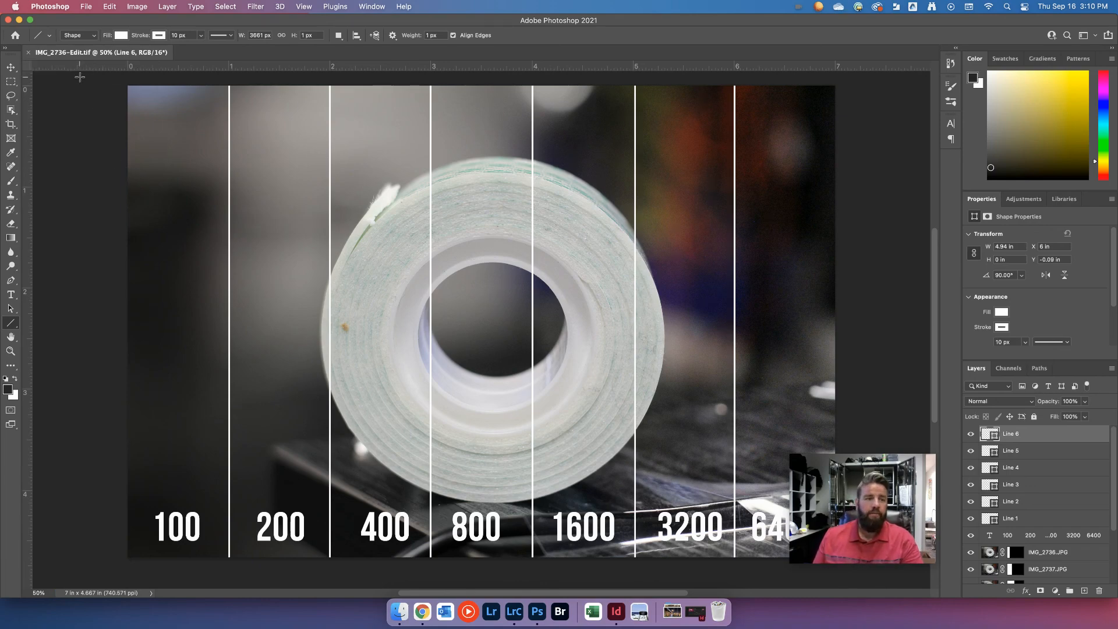
Step: Start saving a copy of the document and choose the person-named folder containing ISO 1, within Photo 3-4, as its destination
click(87, 7)
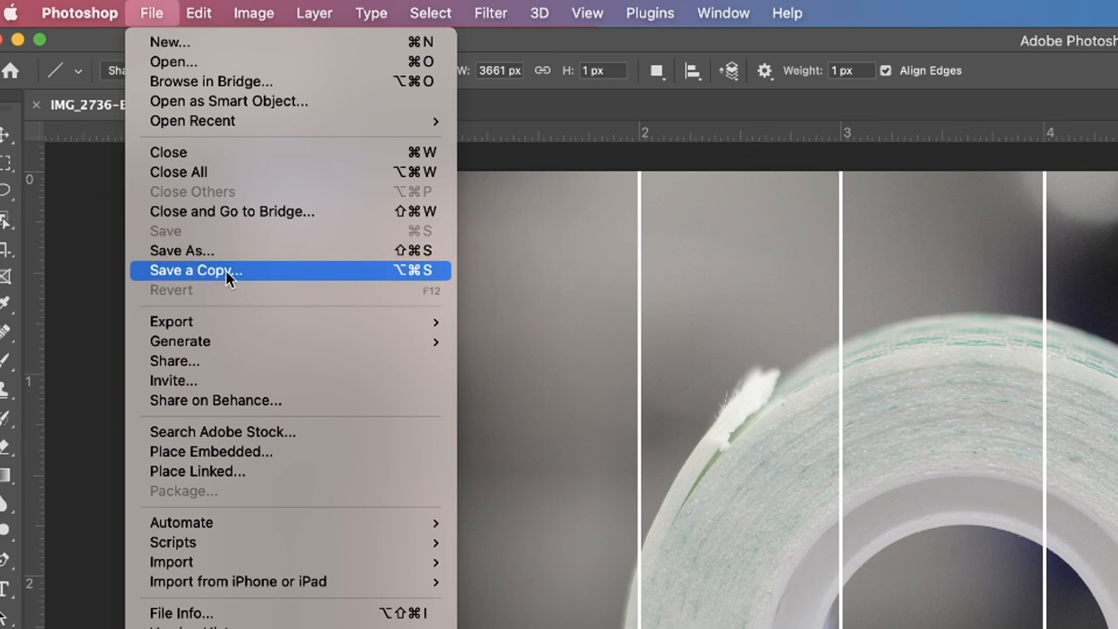
key(Escape)
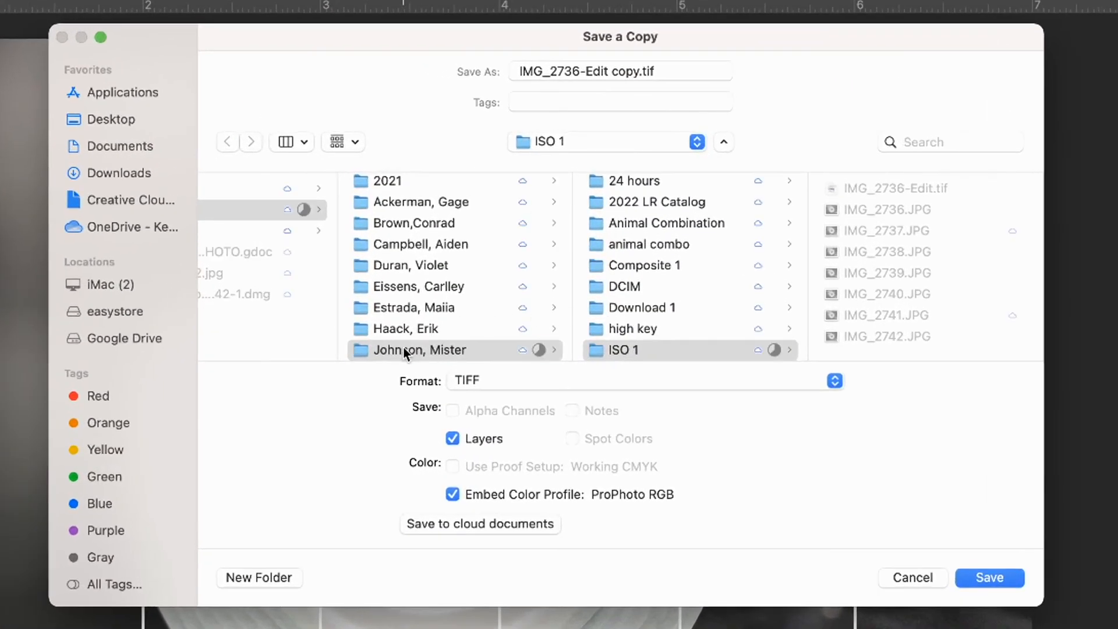
click(419, 349)
scroll(366, 287, left, 5)
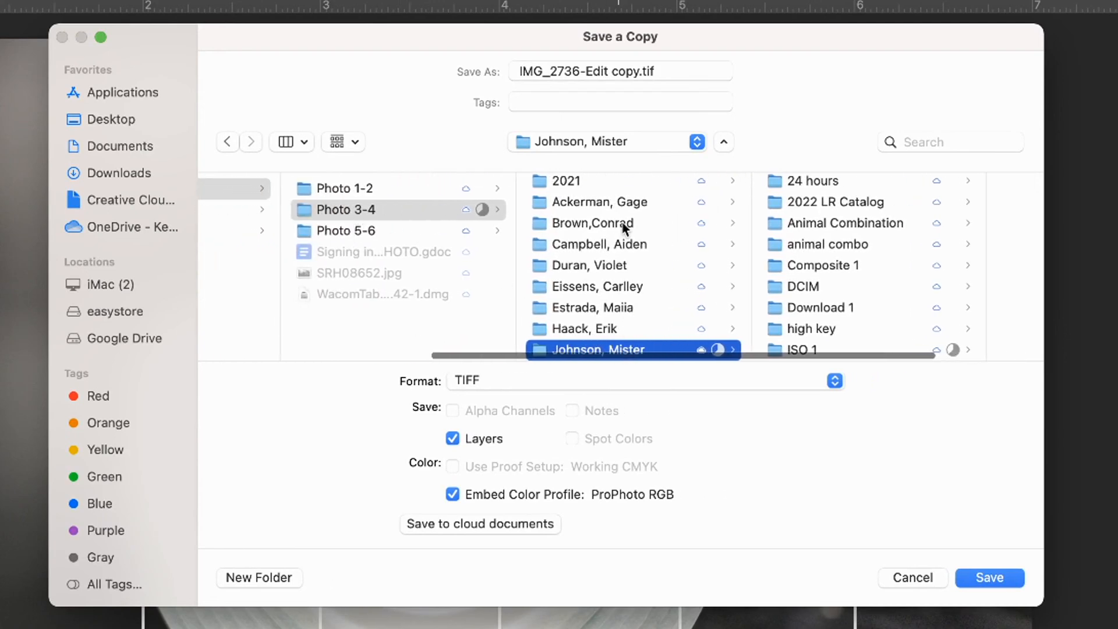
scroll(628, 309, right, 4)
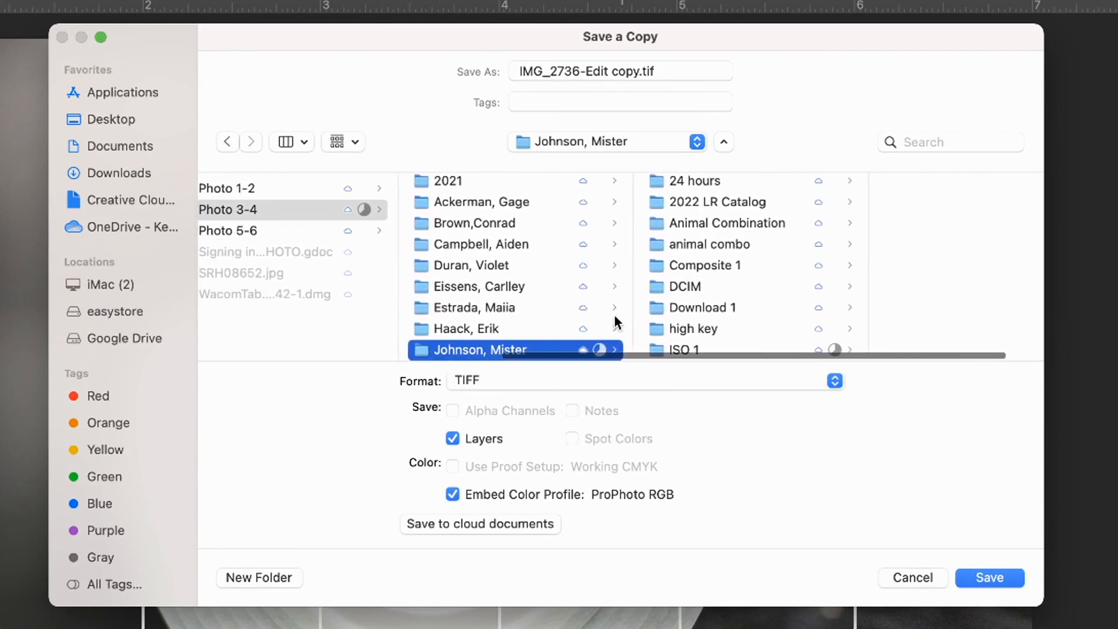
Step: Name the copy ISO 1 and save it as a JPEG with quality 10 and the Baseline ("Standard") format option
click(675, 67)
key(super+a)
key(BackSpace)
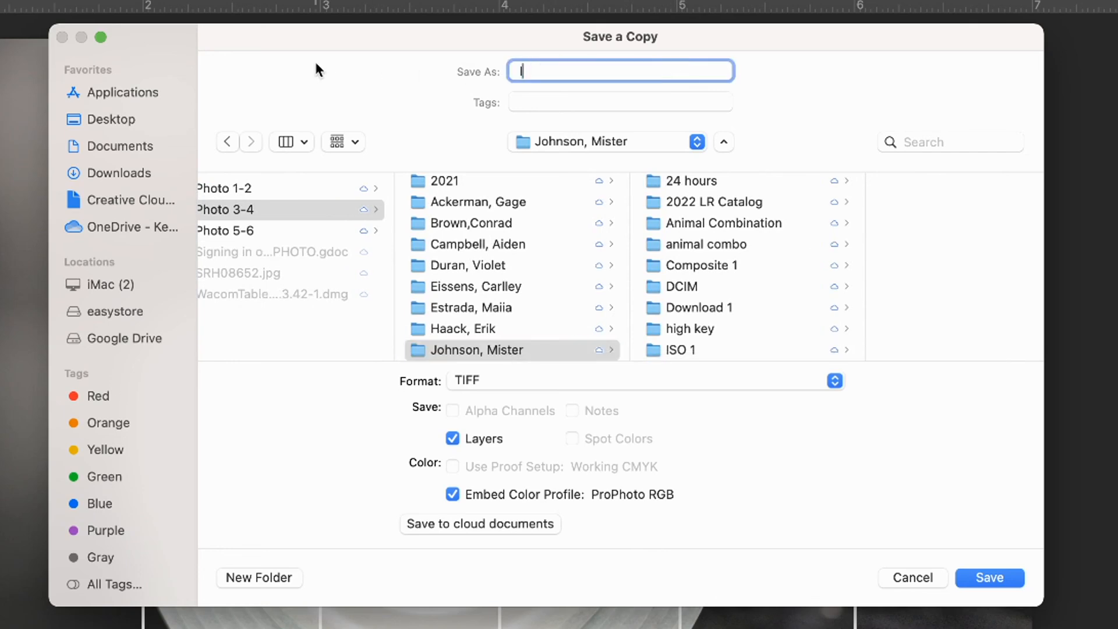
text(ISO 1)
click(484, 377)
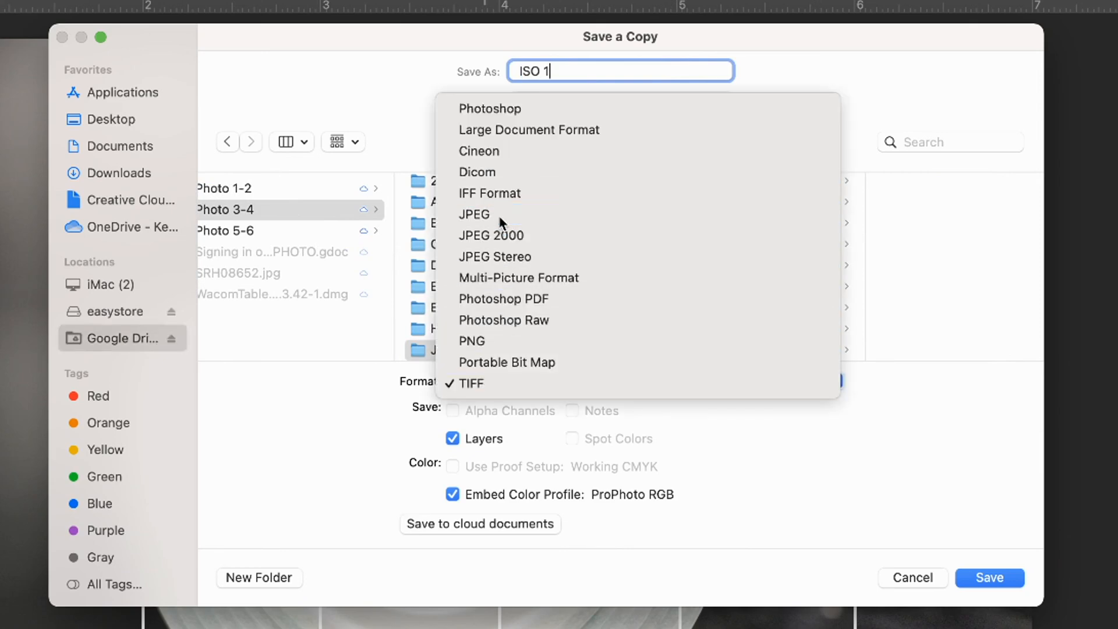
click(498, 214)
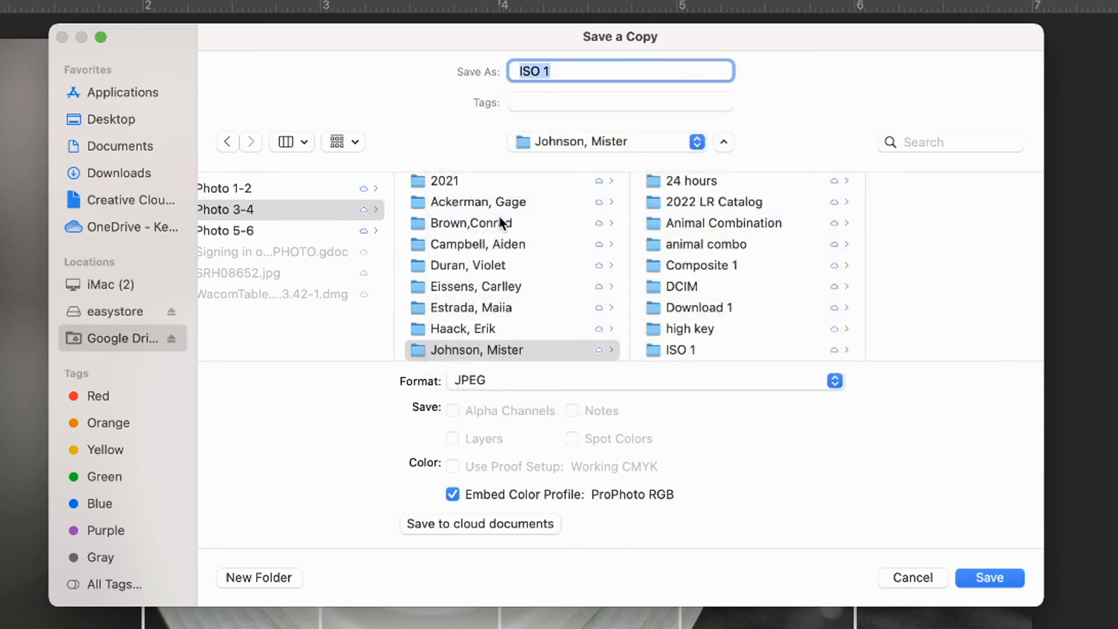
click(987, 575)
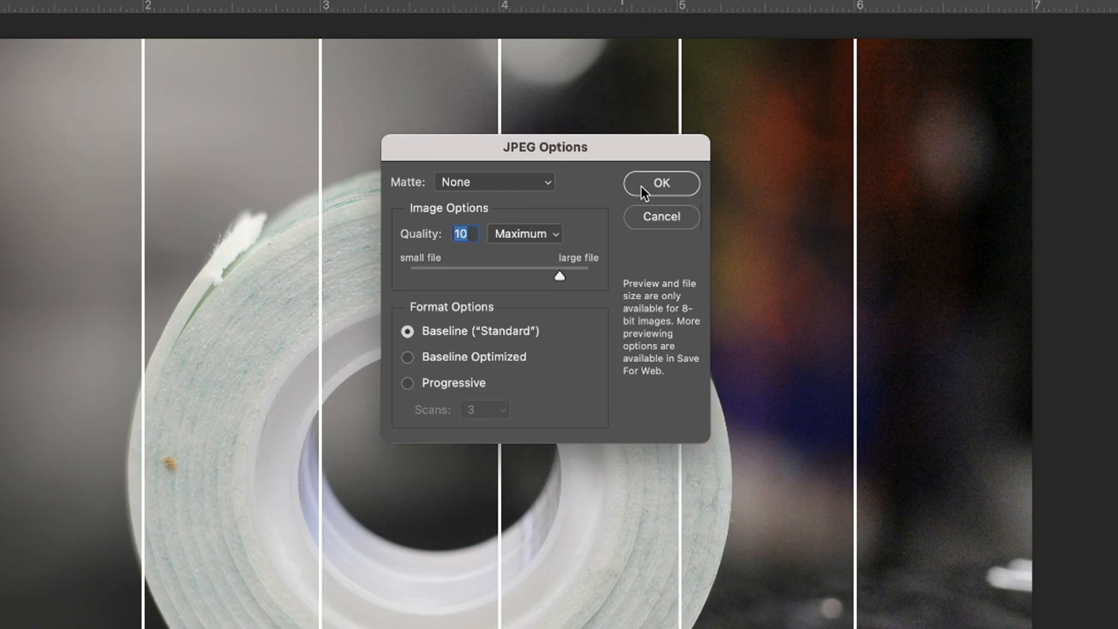
click(658, 183)
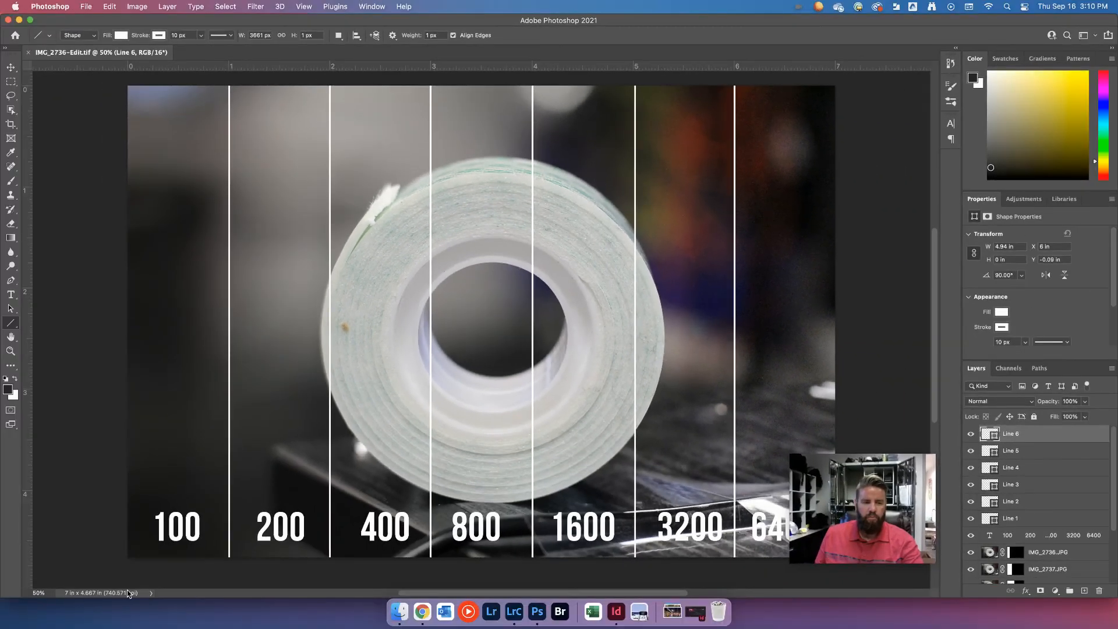
Step: Close the IMG_2736-Edit.tif document and the Photoshop window to return to the Lightroom Classic library
scroll(76, 91, right, 1)
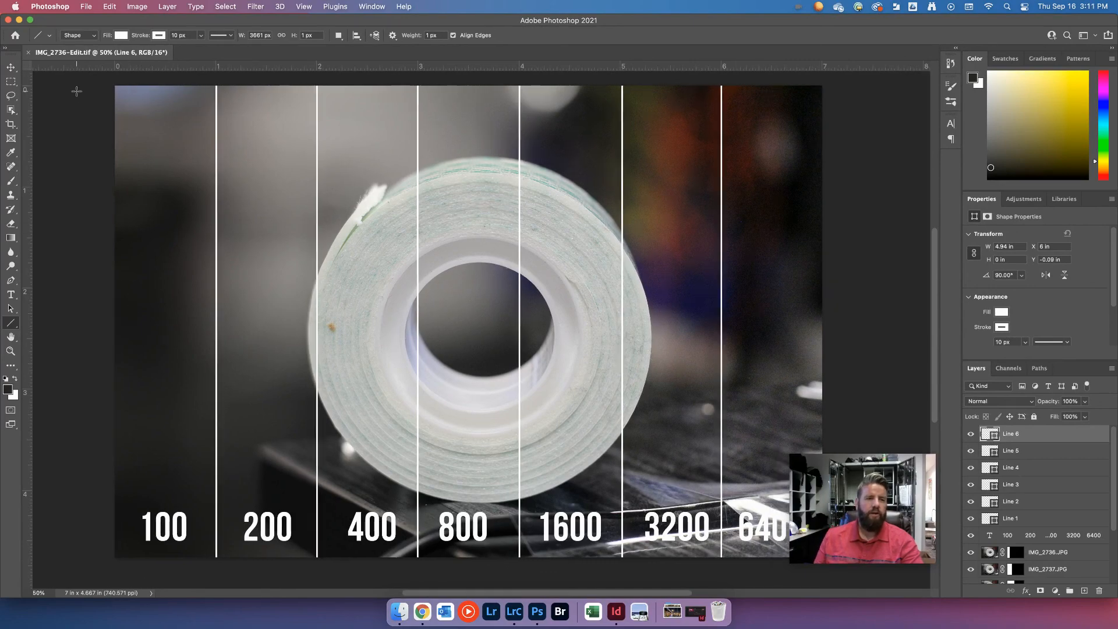
click(29, 56)
click(8, 20)
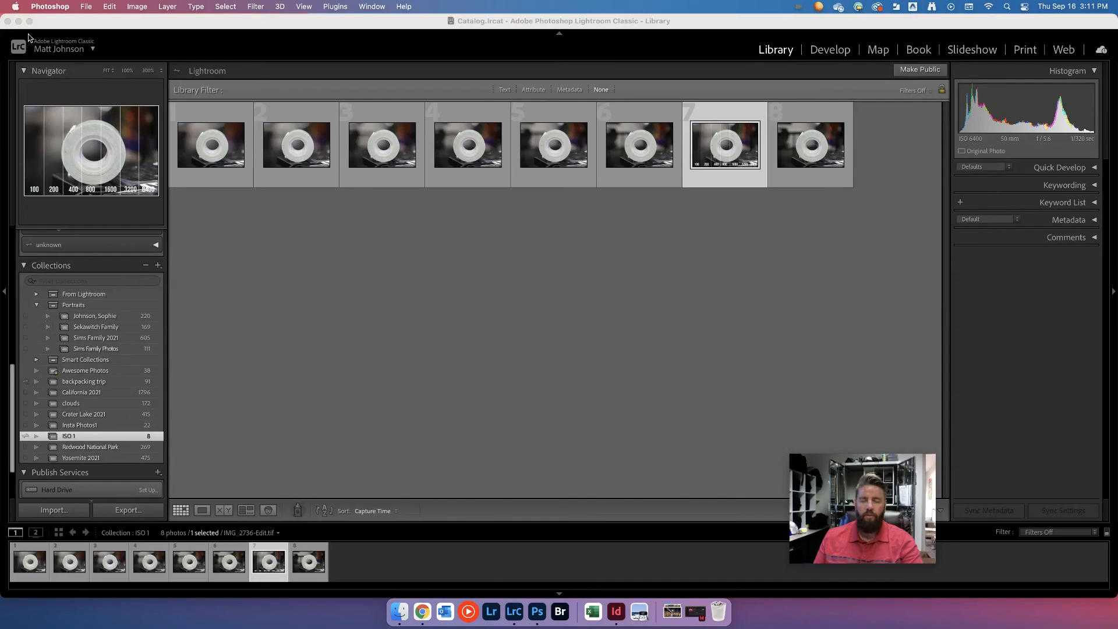